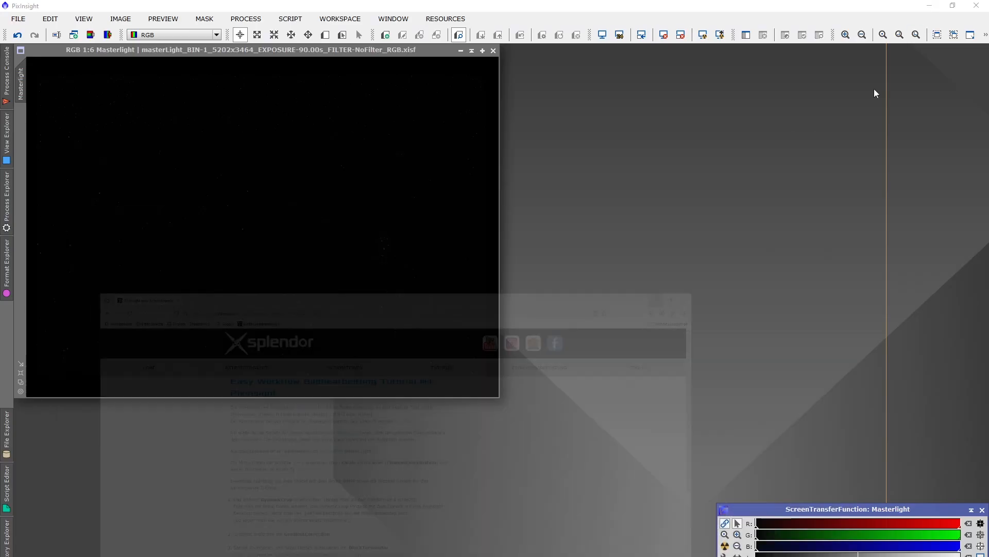
# - Switch to the Pixworkflow folder in File Explorer and load workflow.xpsm into the PixInsight workspace as process icons
pyautogui.click(287, 556)
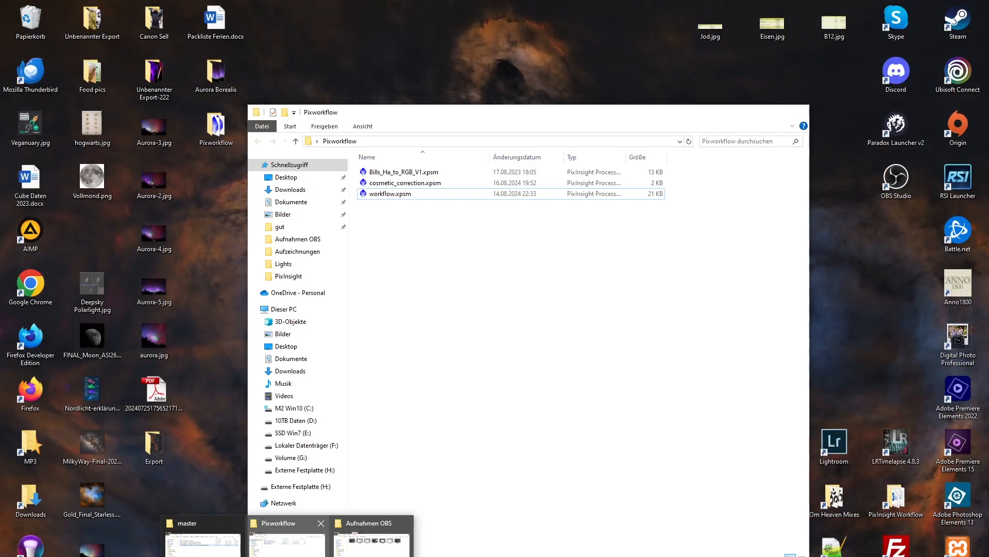
pyautogui.click(287, 541)
pyautogui.click(387, 196)
pyautogui.moveTo(387, 199); pyautogui.dragTo(894, 100)
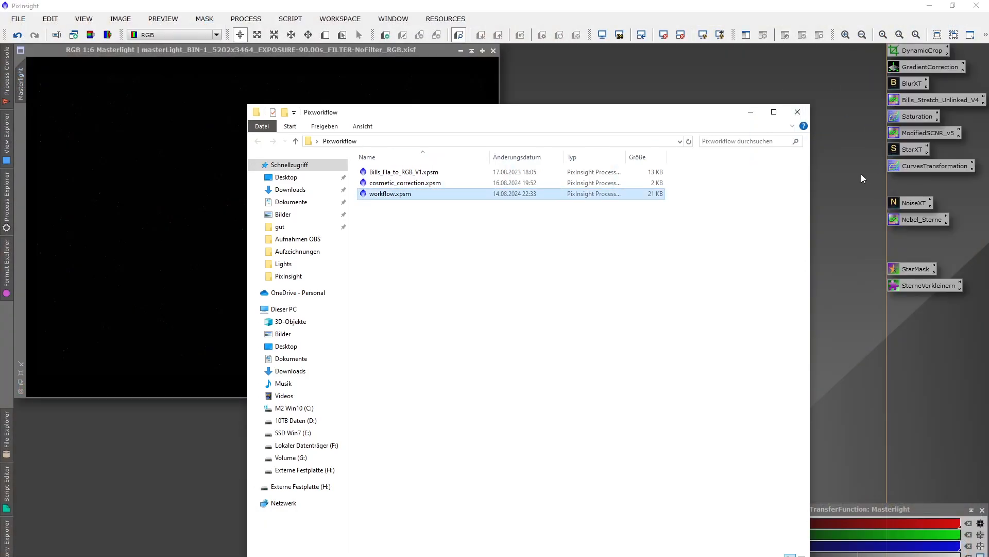
pyautogui.click(858, 159)
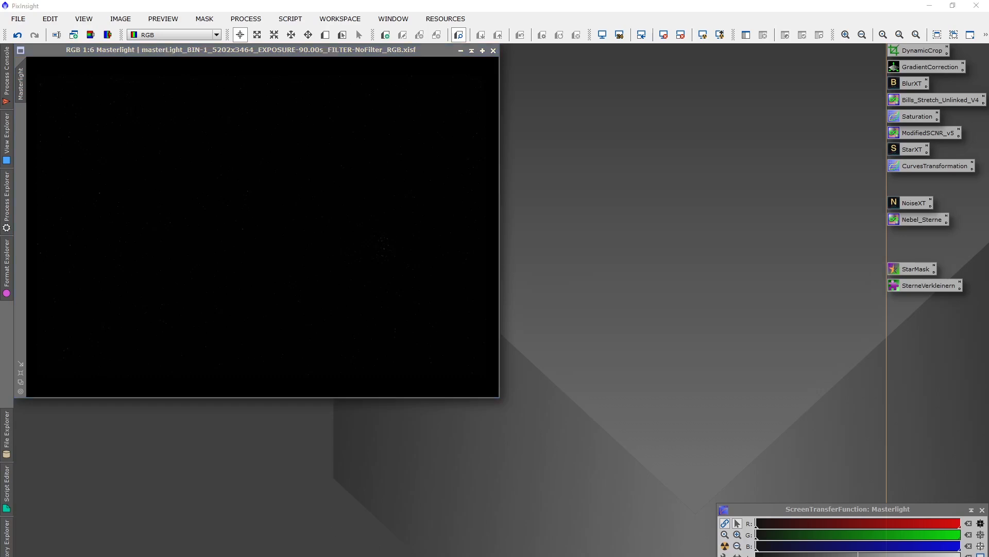
# - Switch to Firefox, view the RC Astro plugin site linked from the Pixinsight tutorial page, and return to PixInsight
pyautogui.click(309, 556)
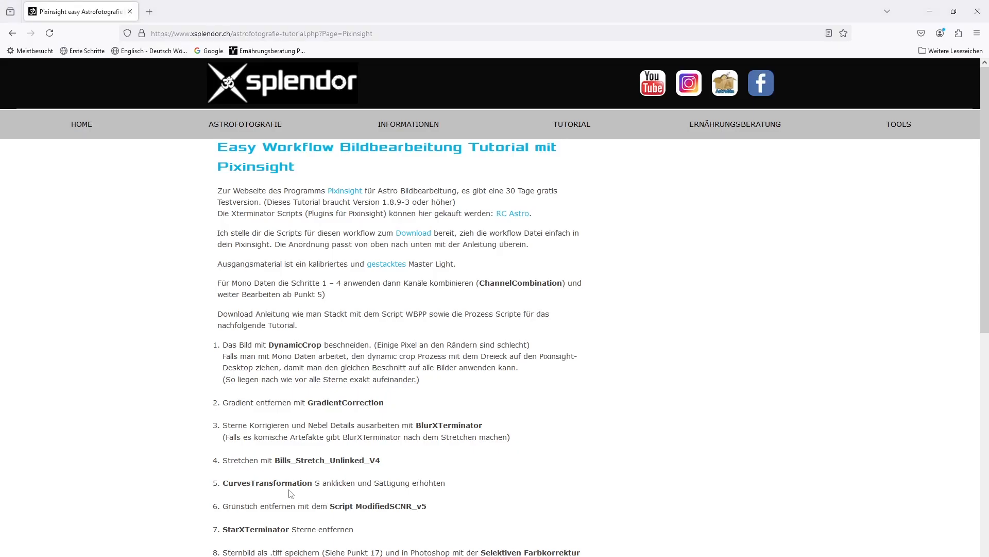
pyautogui.click(512, 214)
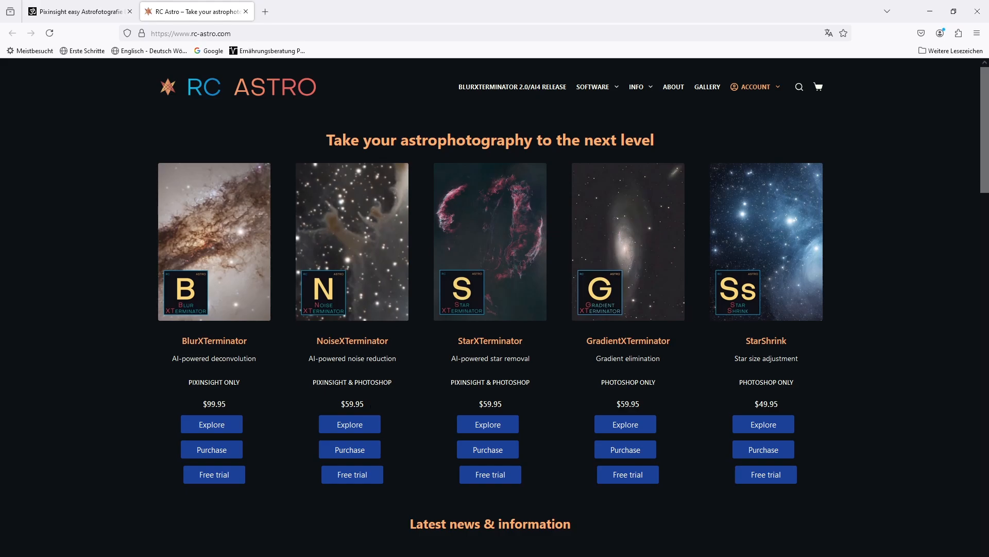
pyautogui.hotkey('alt', 'Tab')
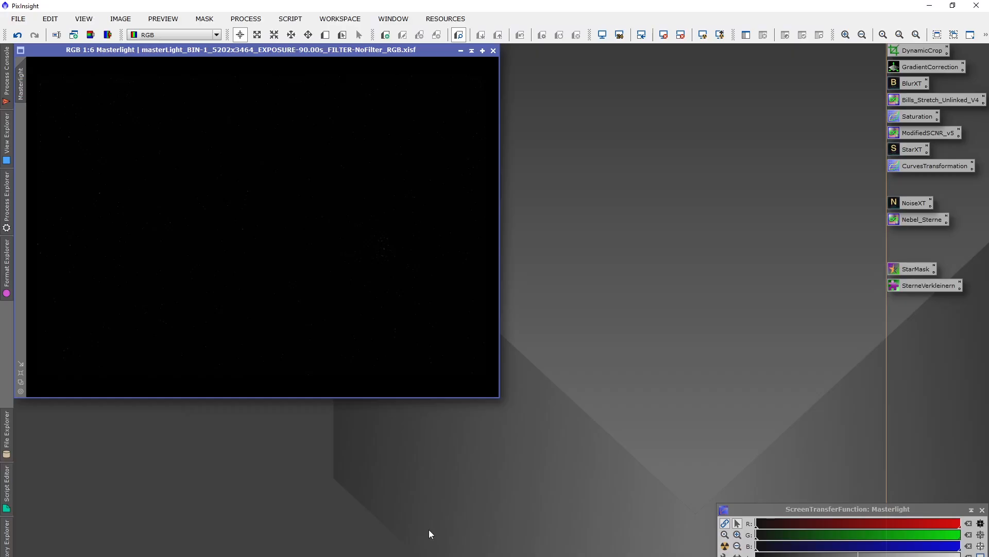
# - Auto-stretch the Masterlight image's screen display with unlinked RGB channels and close ScreenTransferFunction
pyautogui.click(725, 546)
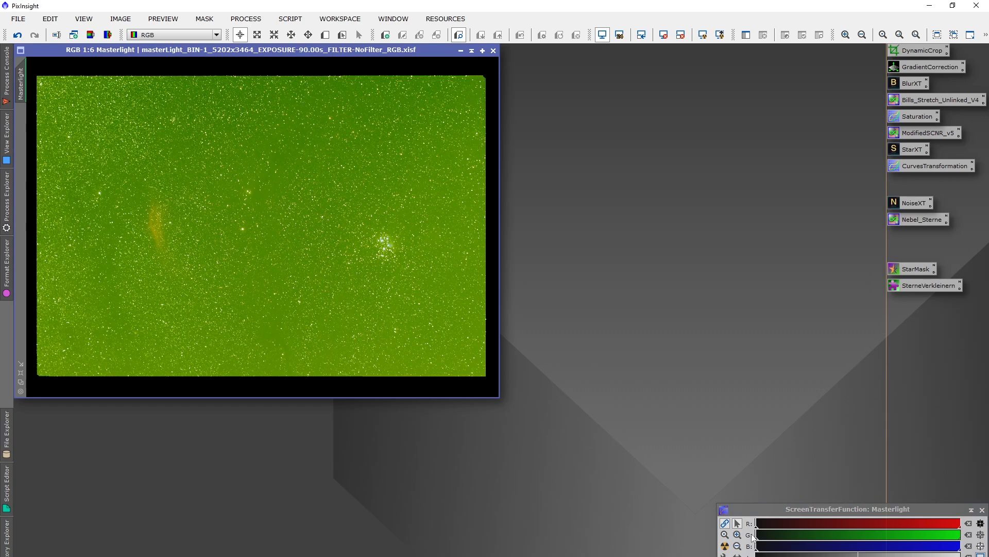
pyautogui.click(725, 523)
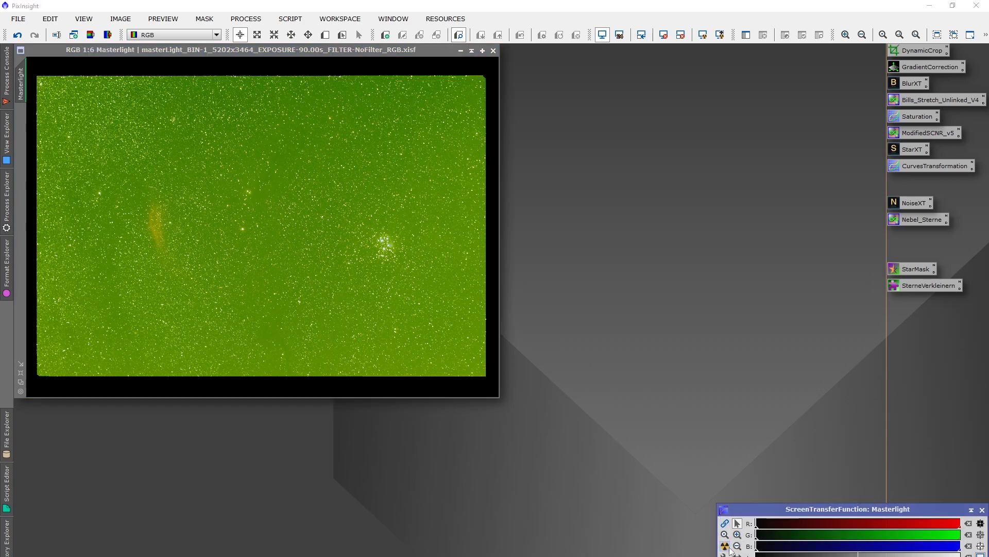
pyautogui.click(726, 545)
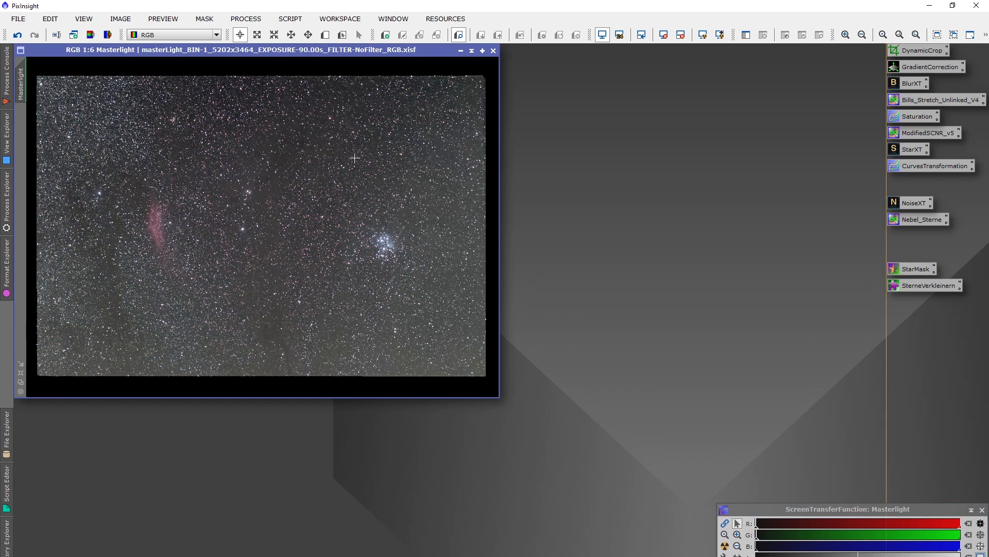
pyautogui.click(982, 510)
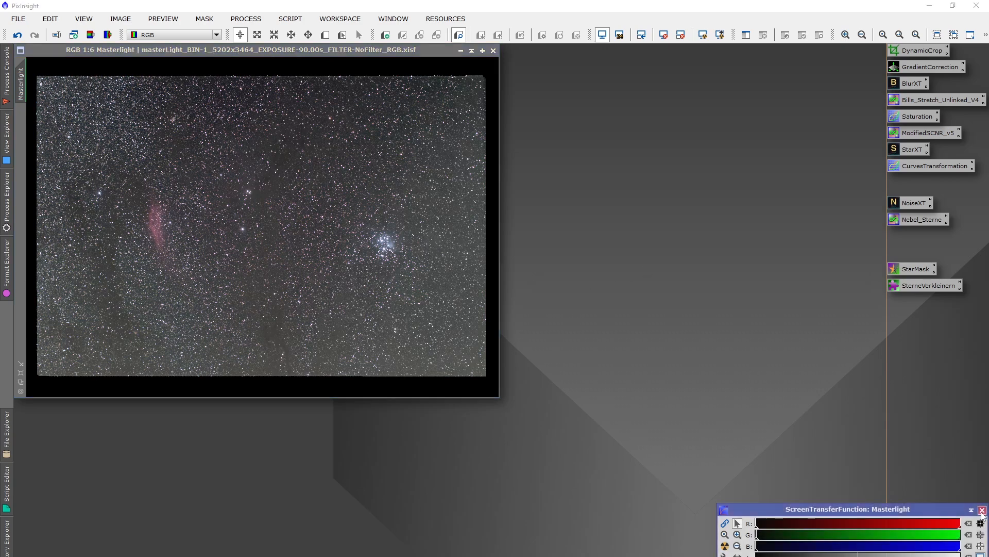
# - Start DynamicCrop and pull all four crop edges in to the star field, about 5152 × 3453 pixels
pyautogui.doubleClick(914, 51)
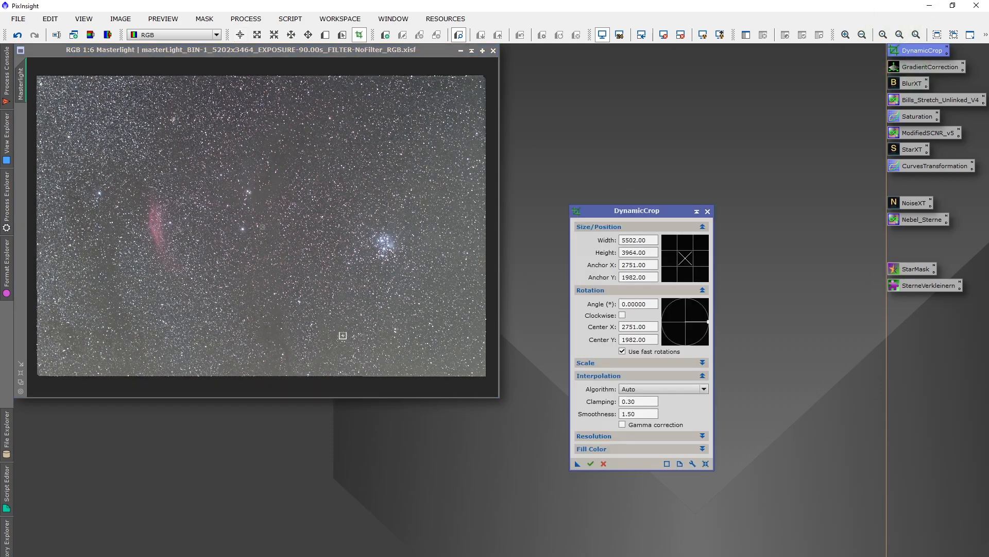
pyautogui.scroll(-1, 330, 325)
pyautogui.moveTo(281, 371); pyautogui.dragTo(287, 353)
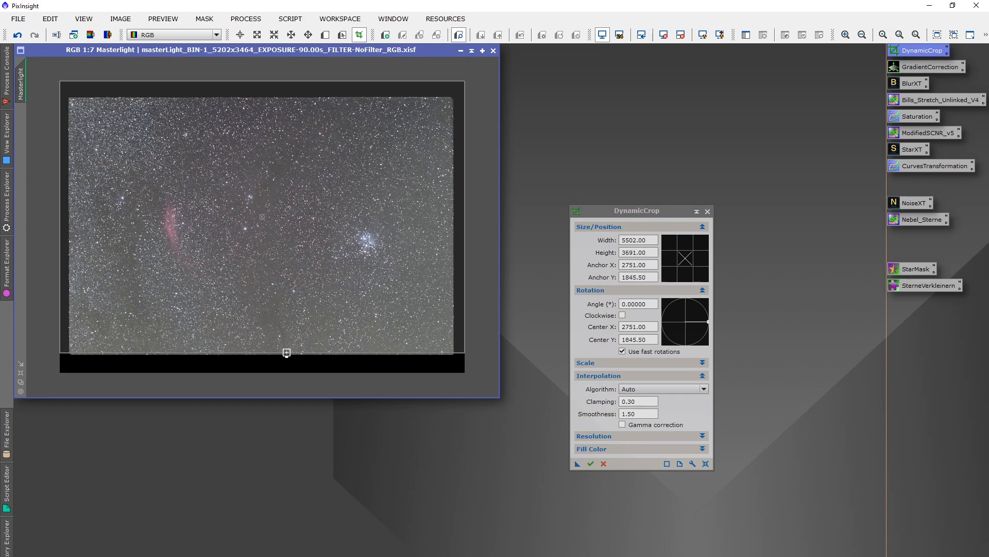
pyautogui.moveTo(464, 199); pyautogui.dragTo(450, 198)
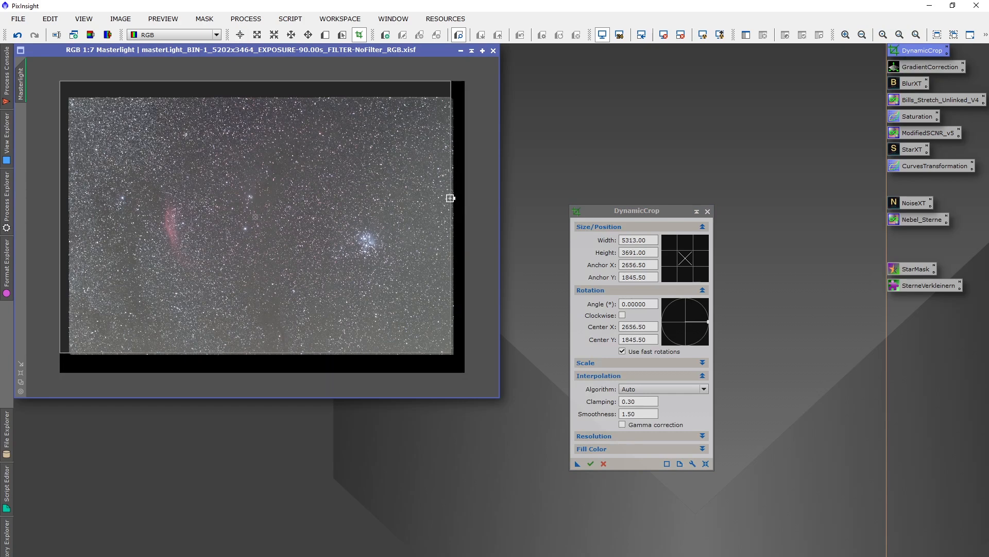
pyautogui.moveTo(287, 82); pyautogui.dragTo(287, 100)
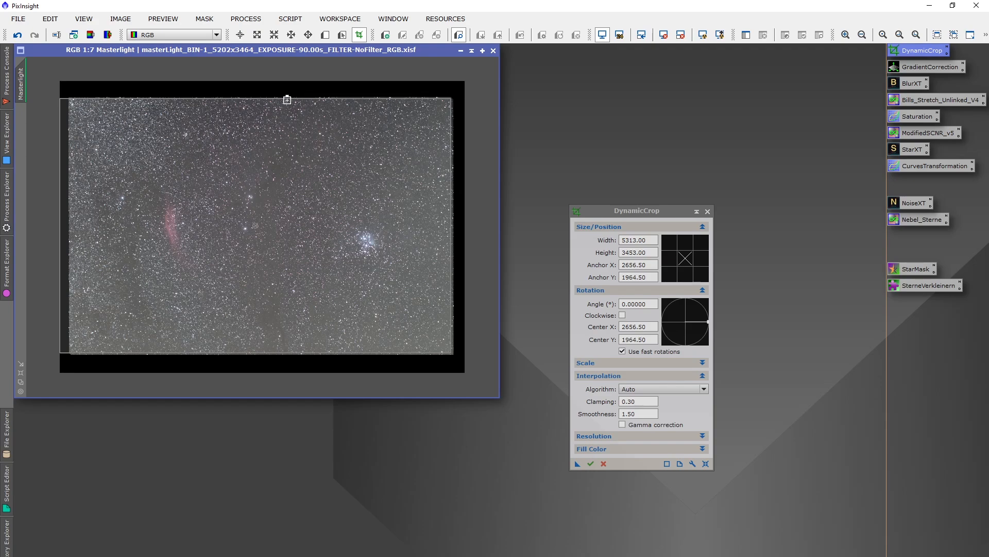
pyautogui.moveTo(60, 154); pyautogui.dragTo(69, 156)
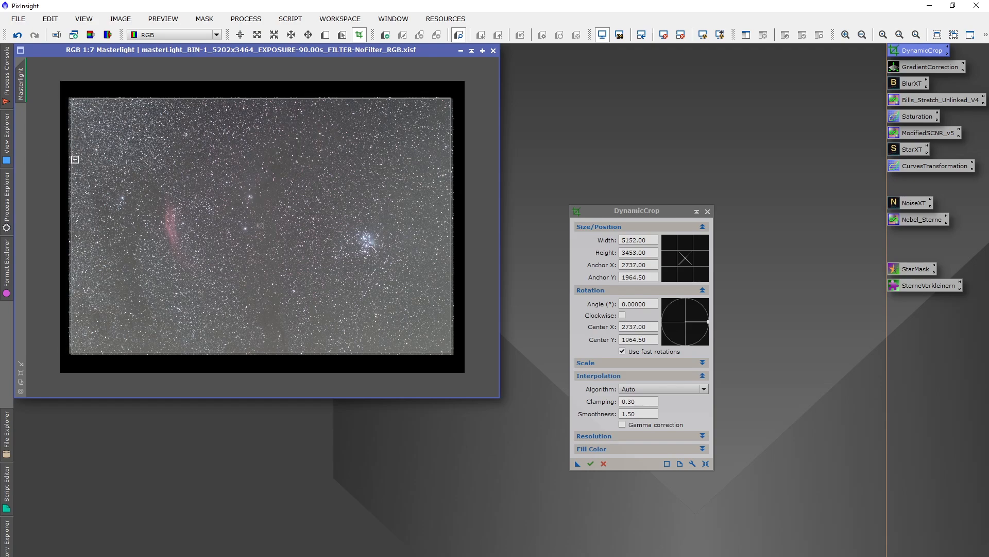
pyautogui.scroll(-1, 260, 105)
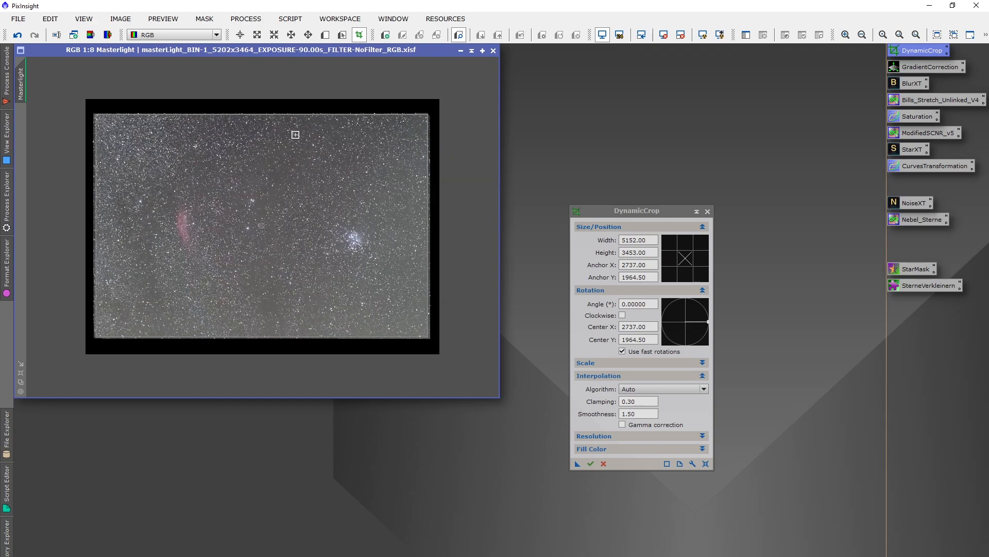
# - Refine the crop's upper and right edges to about 5185 × 3457 pixels, apply the crop, and close DynamicCrop
pyautogui.scroll(9, 295, 135)
pyautogui.moveTo(495, 104); pyautogui.dragTo(497, 82)
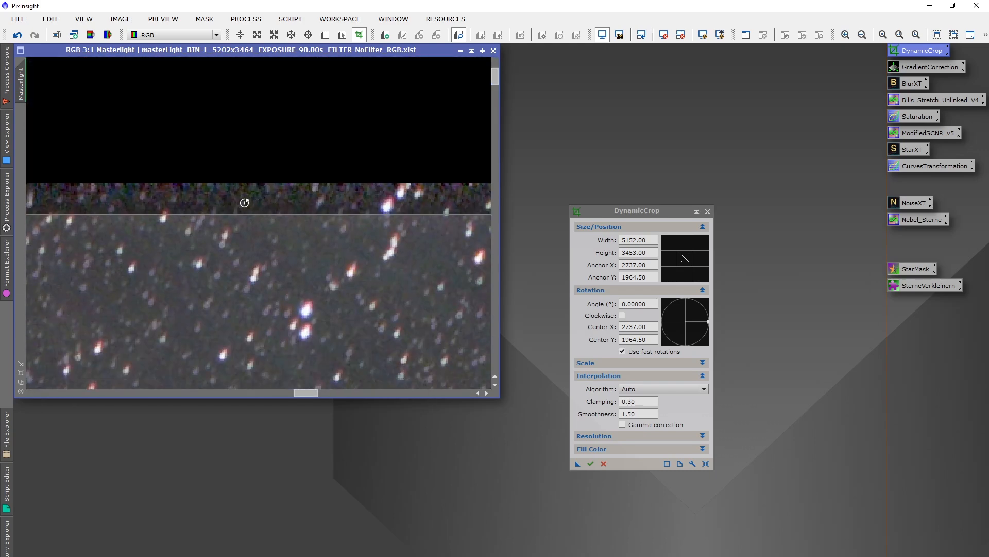
pyautogui.moveTo(235, 213)
pyautogui.mouseDown()
pyautogui.moveTo(243, 289)
pyautogui.moveTo(247, 210)
pyautogui.moveTo(237, 204)
pyautogui.mouseUp()
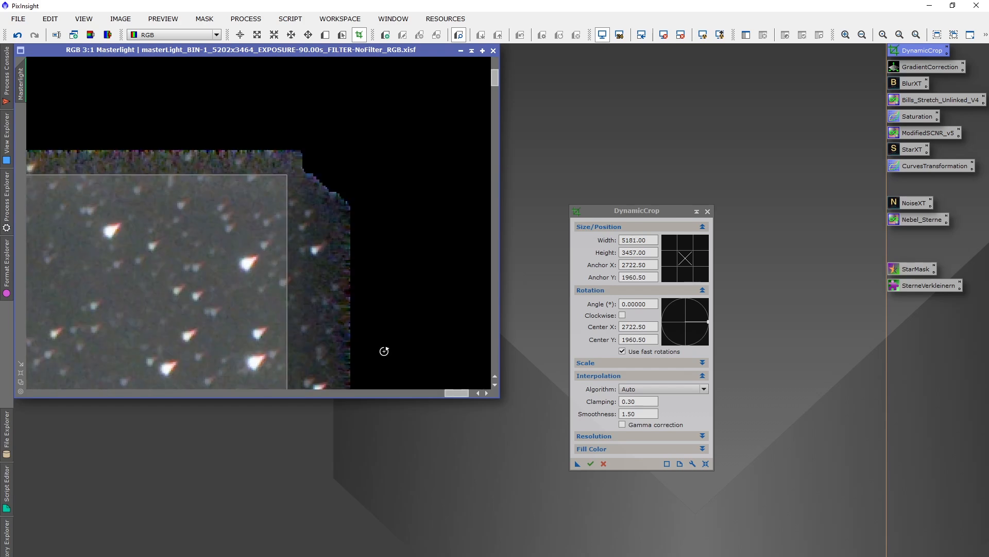
pyautogui.moveTo(287, 218)
pyautogui.mouseDown()
pyautogui.moveTo(250, 225)
pyautogui.moveTo(291, 230)
pyautogui.mouseUp()
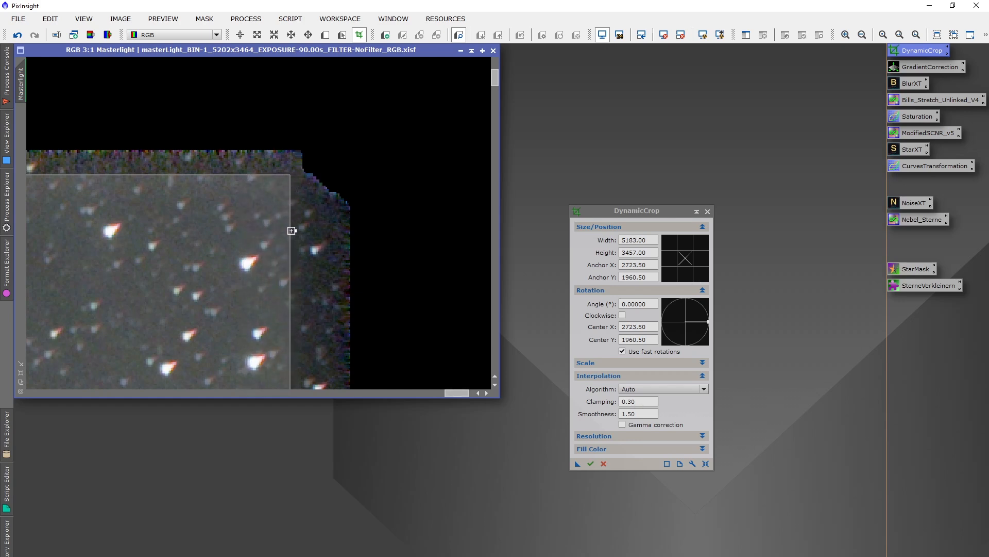
pyautogui.moveTo(292, 230); pyautogui.dragTo(295, 231)
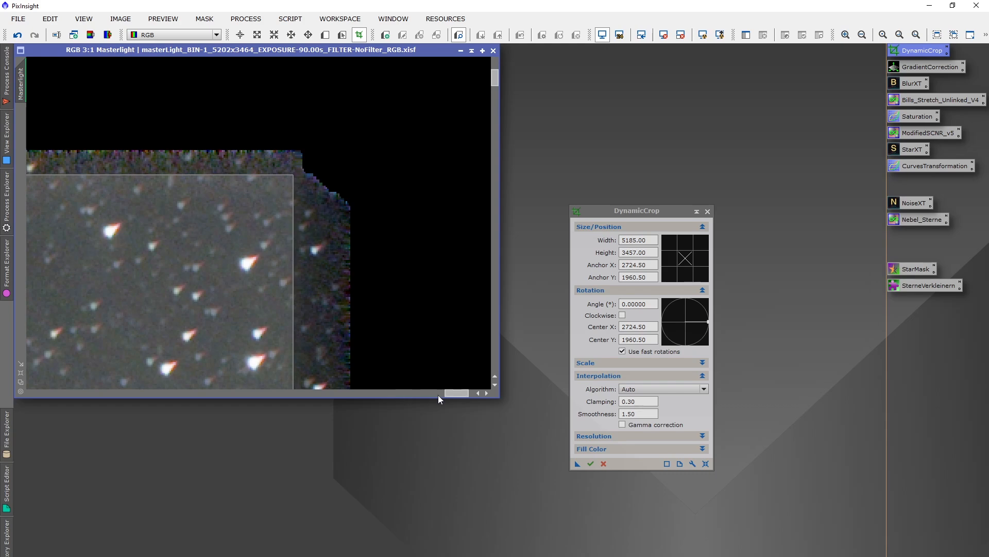
pyautogui.click(591, 463)
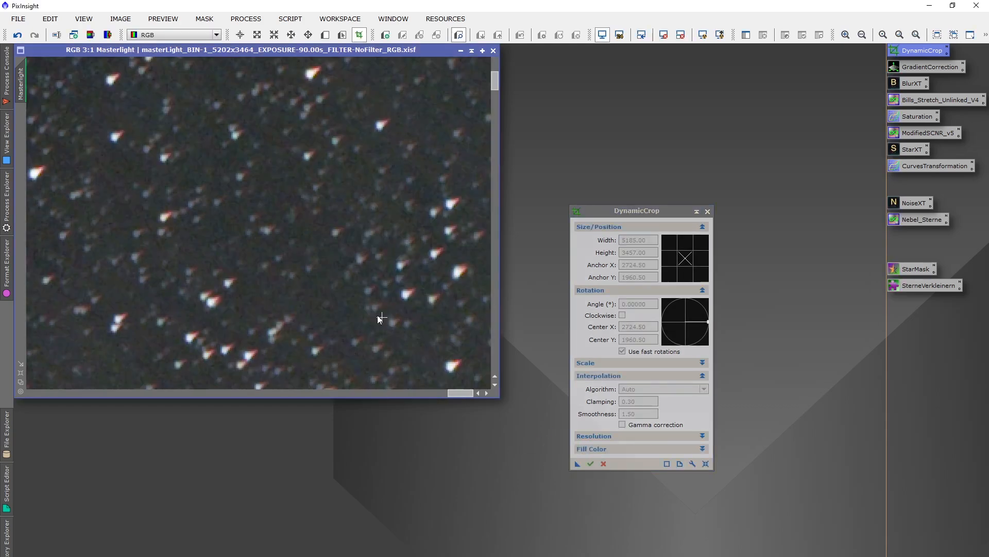
pyautogui.scroll(-8, 250, 240)
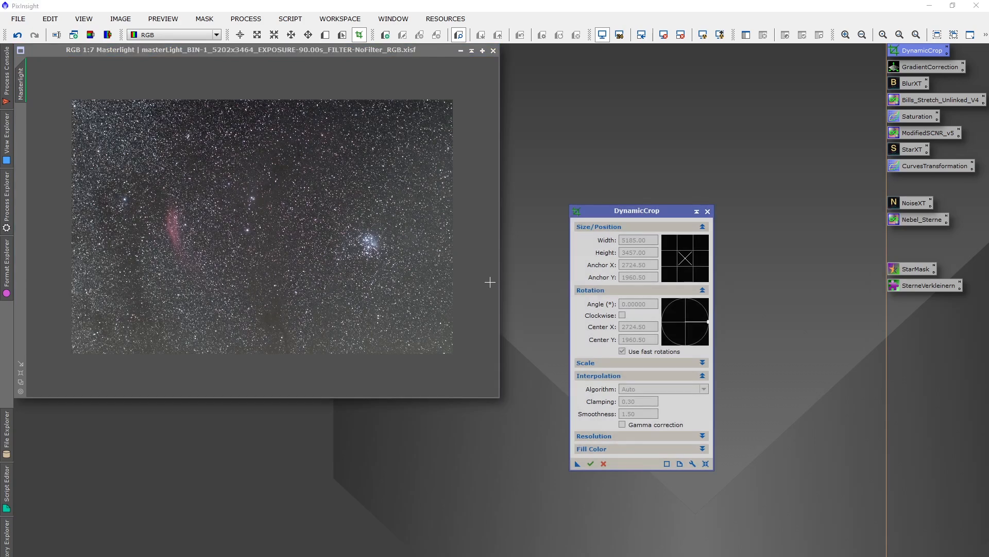
pyautogui.click(707, 211)
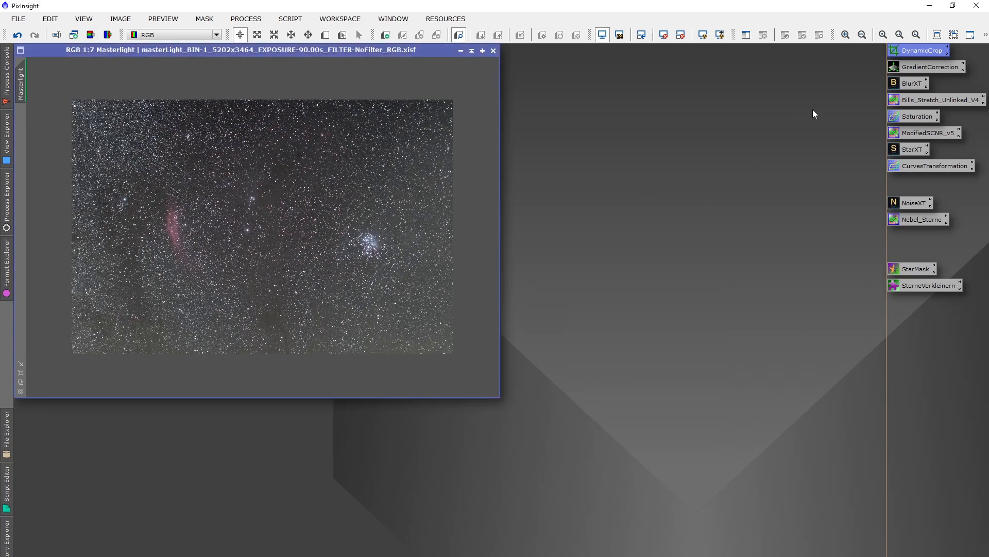
# - Apply GradientCorrection with its preset settings to the Masterlight image, undo it once, and apply it again
pyautogui.doubleClick(918, 67)
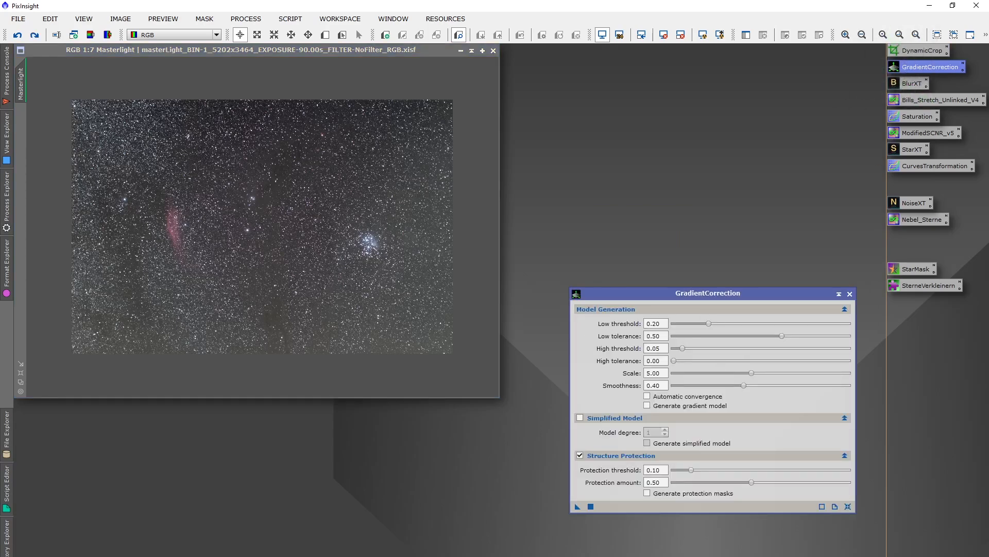
pyautogui.moveTo(576, 507); pyautogui.dragTo(305, 231)
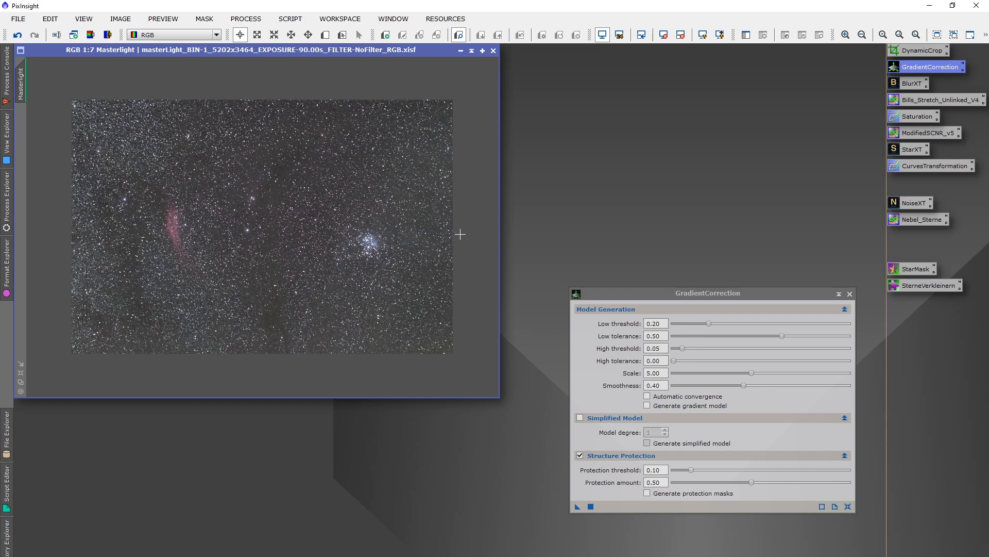
pyautogui.hotkey('ctrl', 'z')
pyautogui.moveTo(578, 506); pyautogui.dragTo(288, 265)
# - Compare the image before and after the gradient correction using undo and redo, keep the correction, and close the process
pyautogui.click(17, 35)
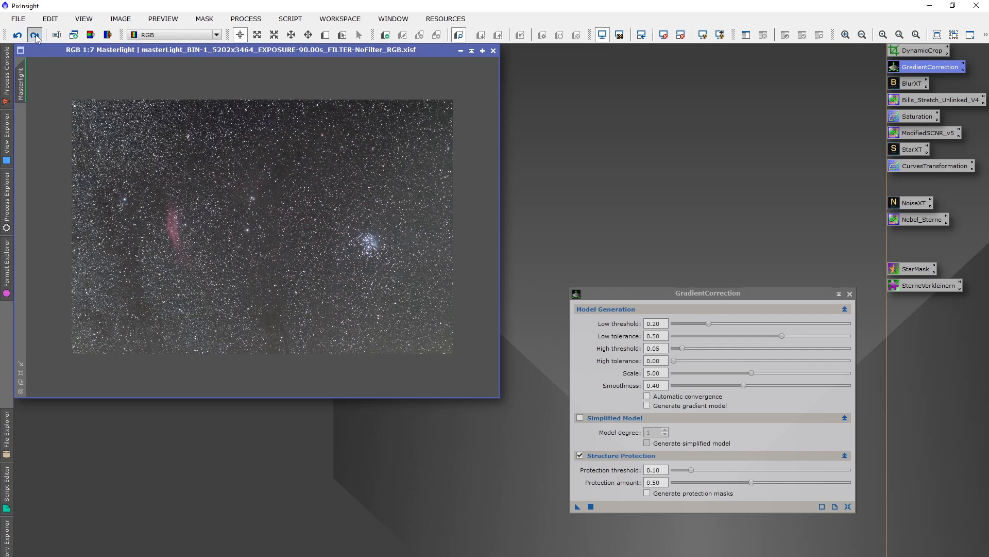
pyautogui.click(35, 36)
pyautogui.click(36, 36)
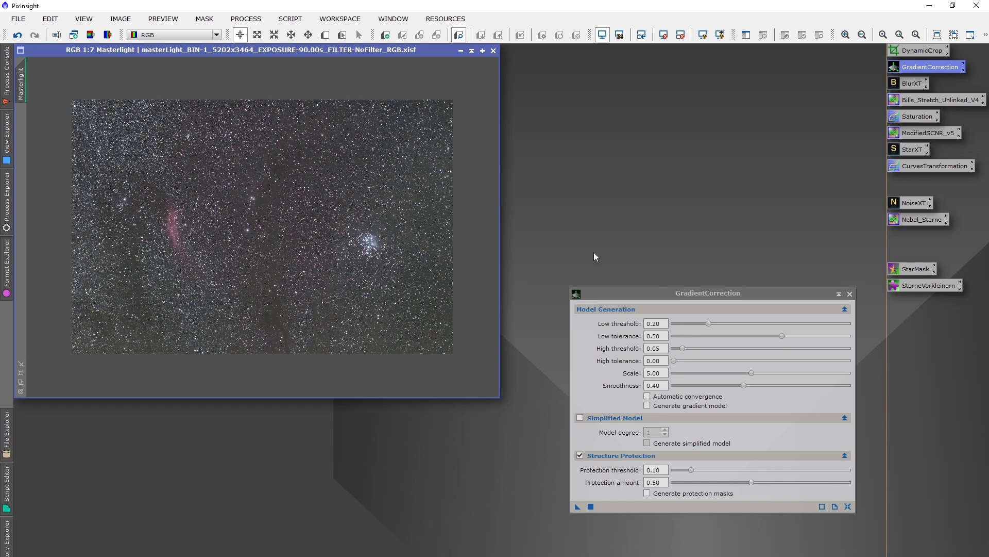
pyautogui.click(850, 294)
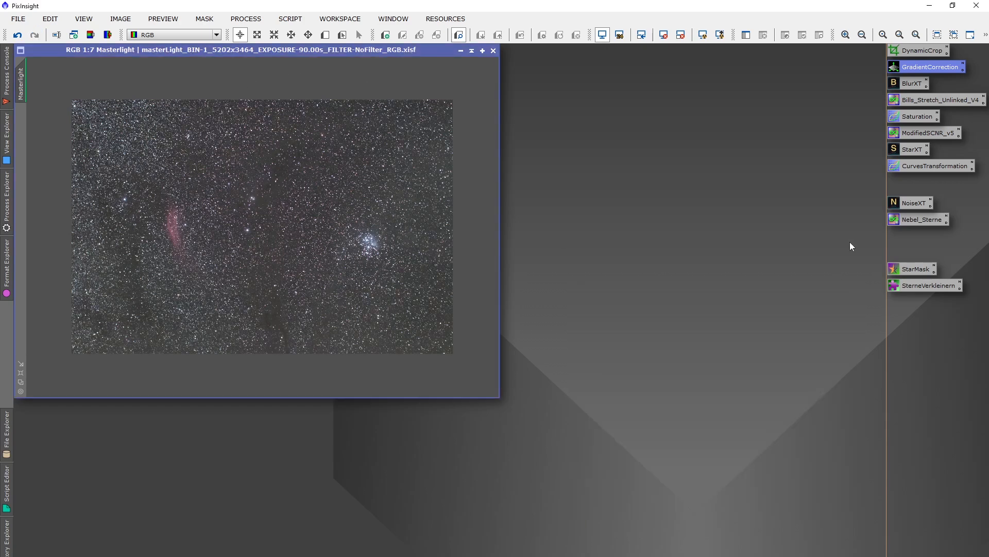
# - Run BlurXTerminator on the Masterlight image with Sharpen Stars 0.30 and Sharpen Nonstellar 1.00, then close it
pyautogui.doubleClick(909, 84)
pyautogui.moveTo(870, 103); pyautogui.dragTo(764, 121)
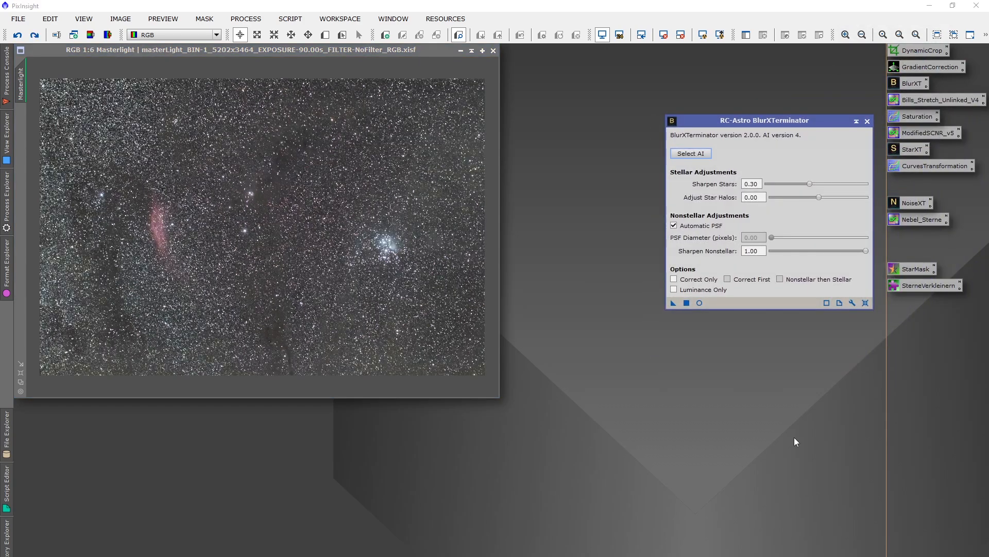
pyautogui.click(766, 251)
pyautogui.moveTo(673, 303); pyautogui.dragTo(380, 231)
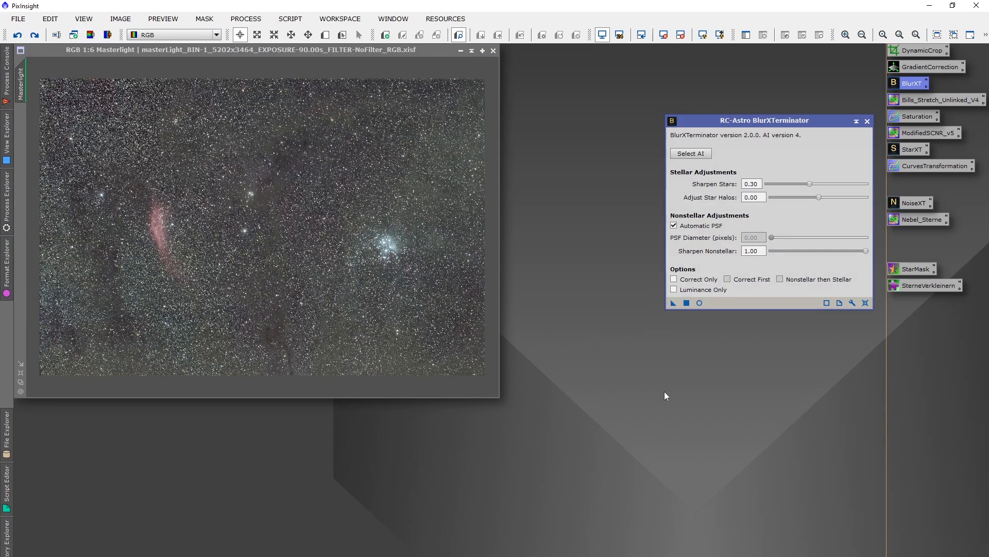
pyautogui.click(868, 121)
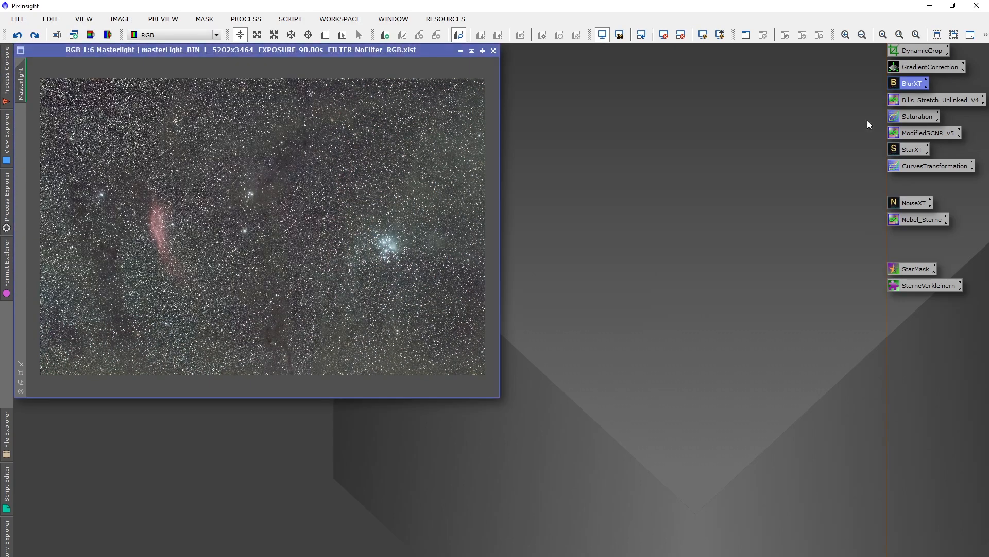
# - Stretch the Masterlight image permanently with Bills_Stretch_Unlinked_V4, reset its screen transfer function, and close PixelMath
pyautogui.doubleClick(915, 102)
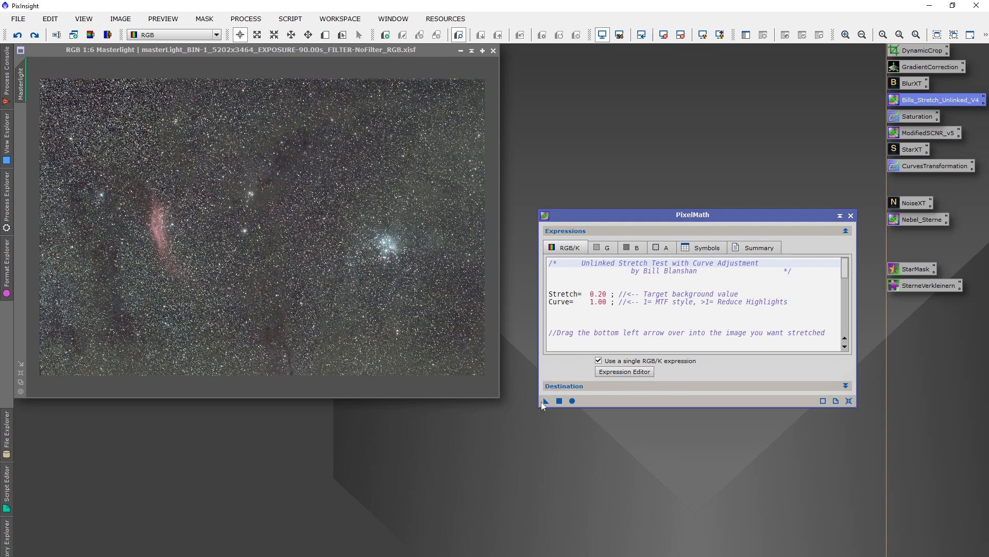
pyautogui.moveTo(545, 401); pyautogui.dragTo(334, 265)
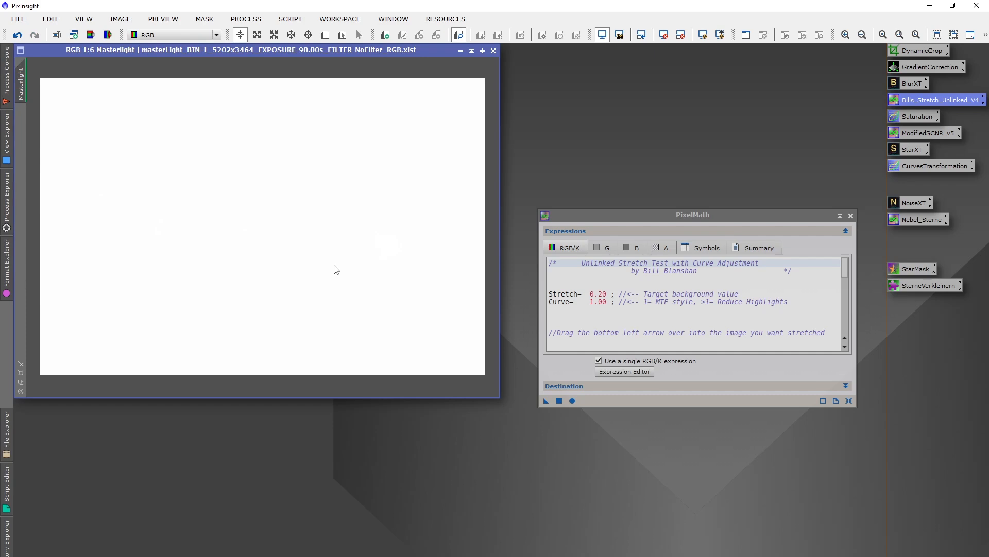
pyautogui.hotkey('ctrl', 'F12')
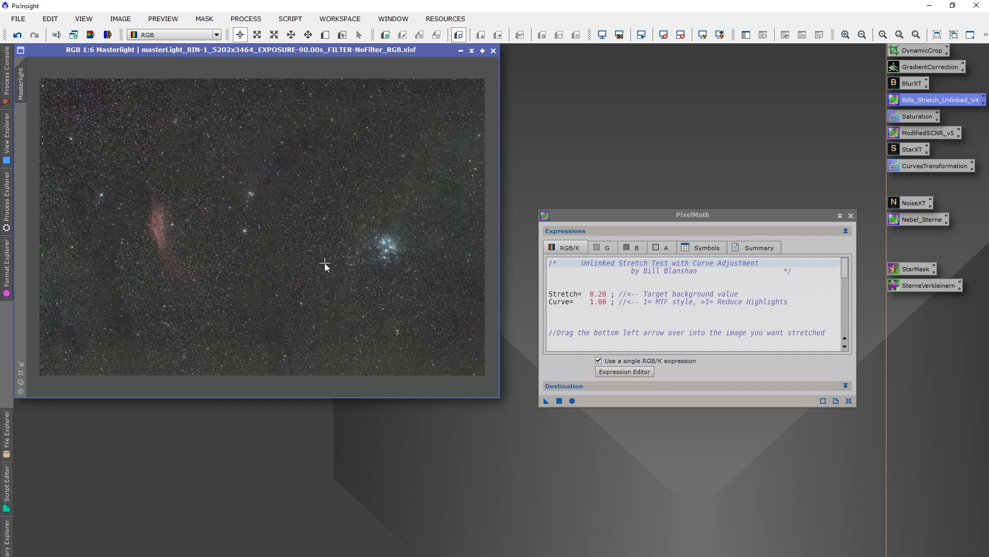
pyautogui.click(851, 216)
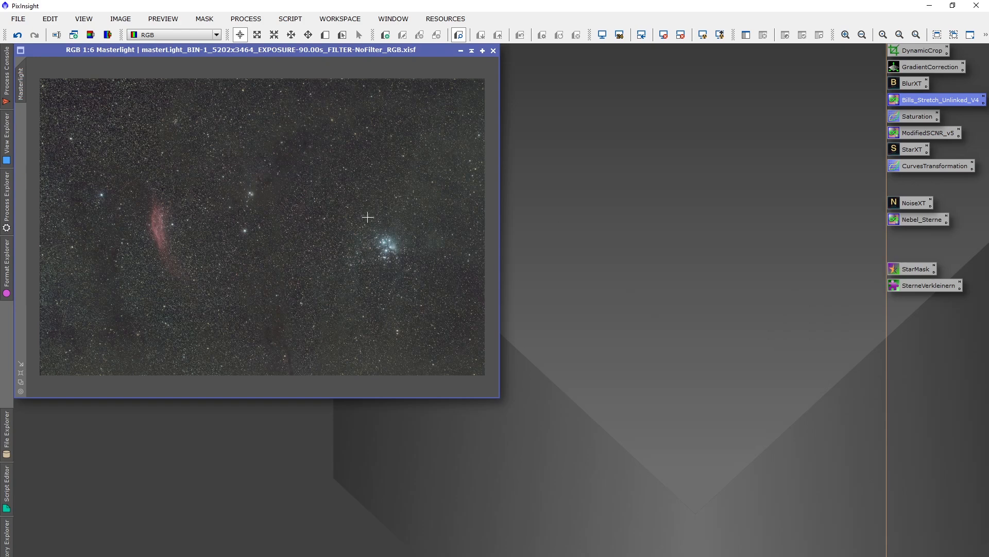
# - Open the Saturation curves preset with a real-time preview of the Masterlight image and display its saturation curve
pyautogui.doubleClick(904, 119)
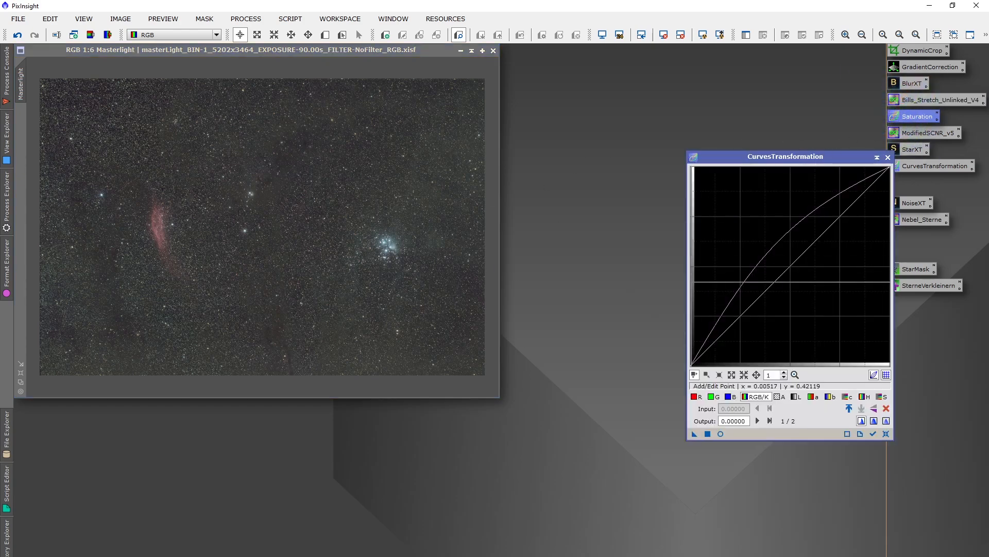
pyautogui.click(720, 434)
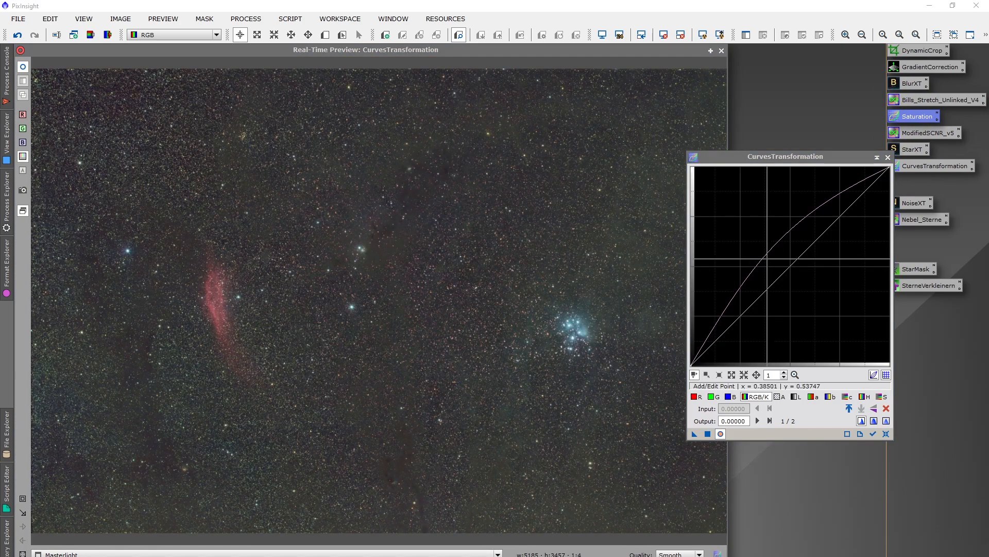
pyautogui.click(762, 255)
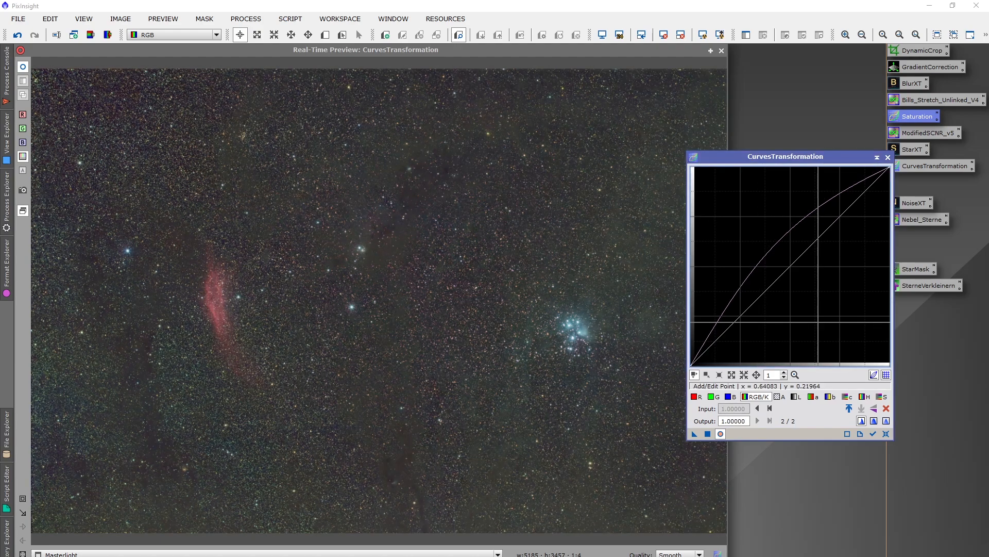
pyautogui.click(881, 396)
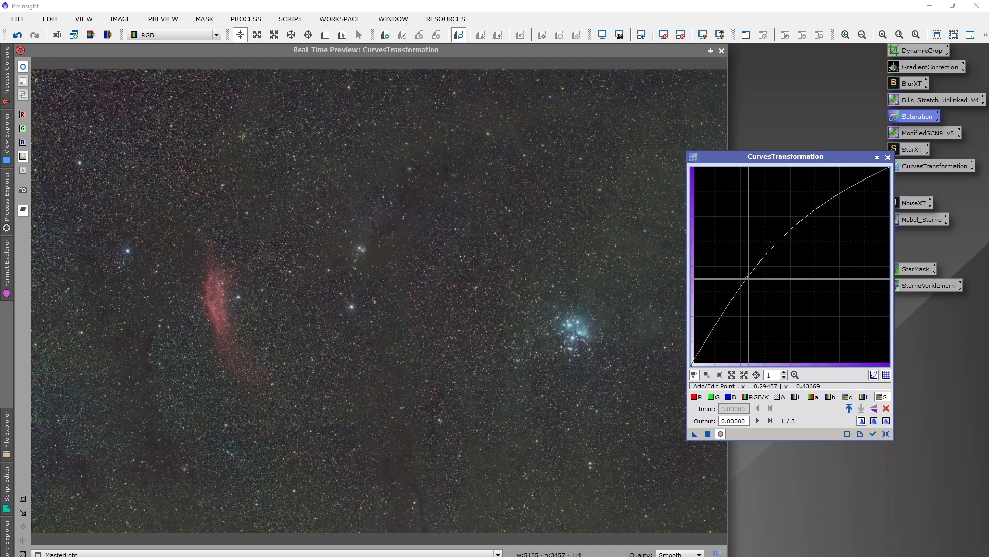
# - Adjust the saturation curve's middle point to about input 0.30 and output 0.43, apply it to Masterlight, and close CurvesTransformation
pyautogui.click(748, 277)
pyautogui.moveTo(748, 278)
pyautogui.mouseDown()
pyautogui.moveTo(724, 217)
pyautogui.moveTo(734, 206)
pyautogui.moveTo(757, 304)
pyautogui.moveTo(746, 283)
pyautogui.mouseUp()
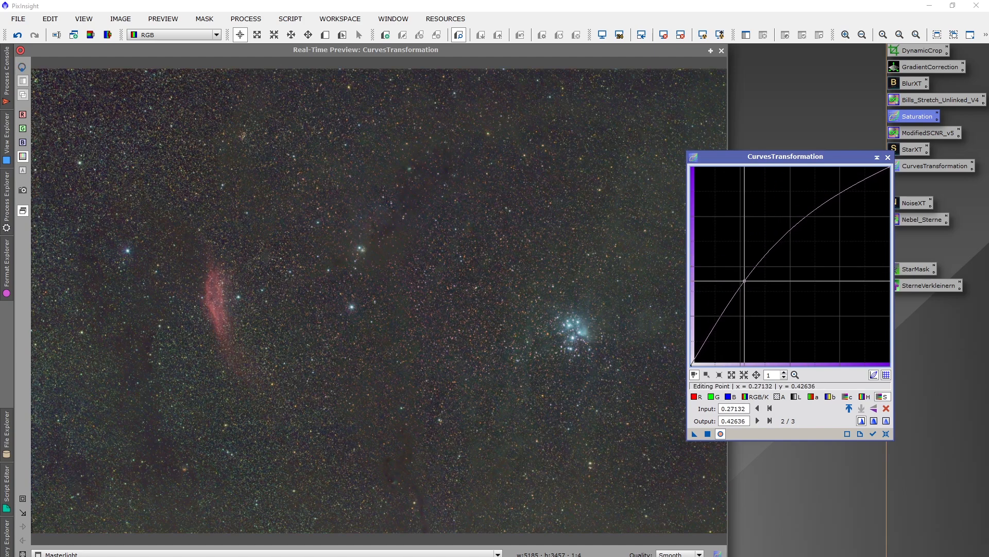
pyautogui.moveTo(746, 283); pyautogui.dragTo(746, 280)
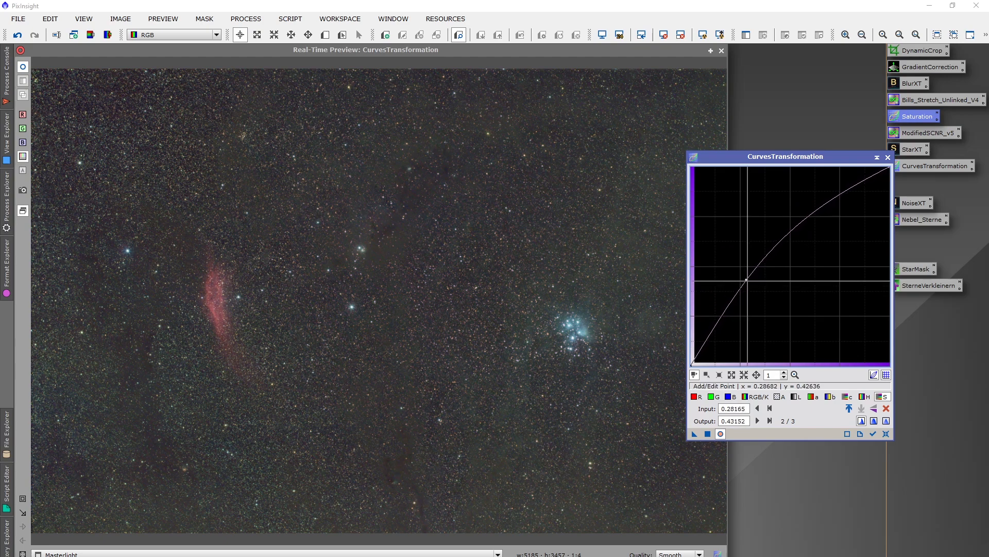
pyautogui.moveTo(747, 280); pyautogui.dragTo(750, 279)
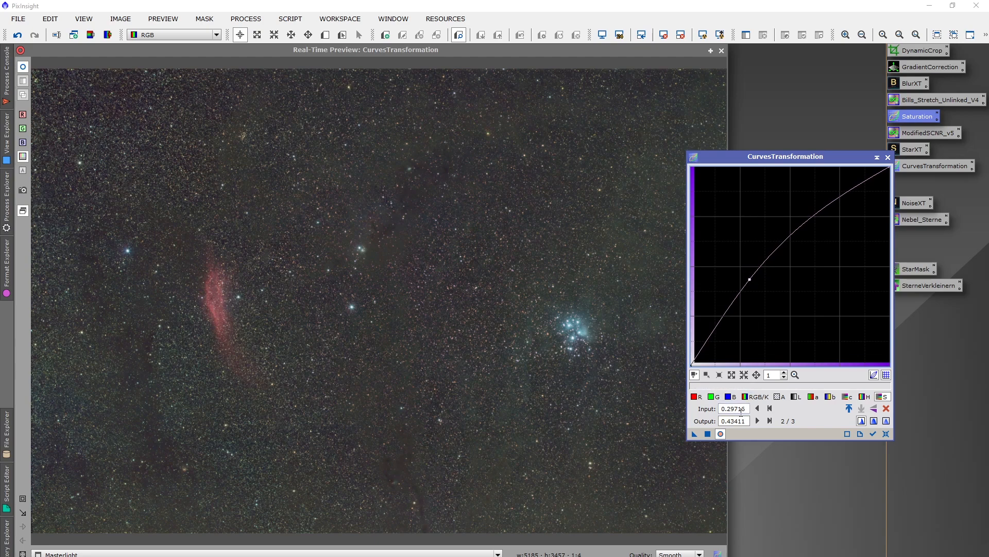
pyautogui.click(708, 433)
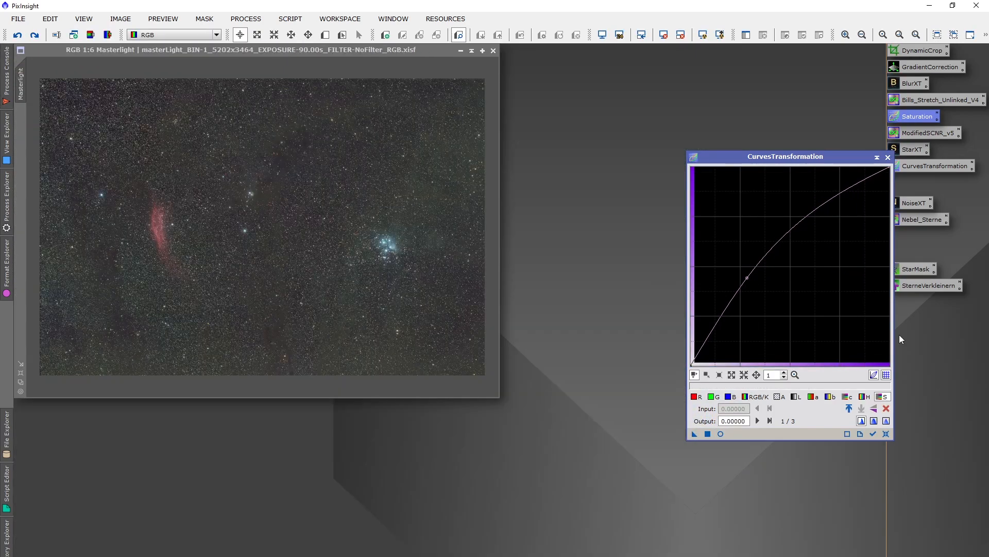
pyautogui.click(888, 158)
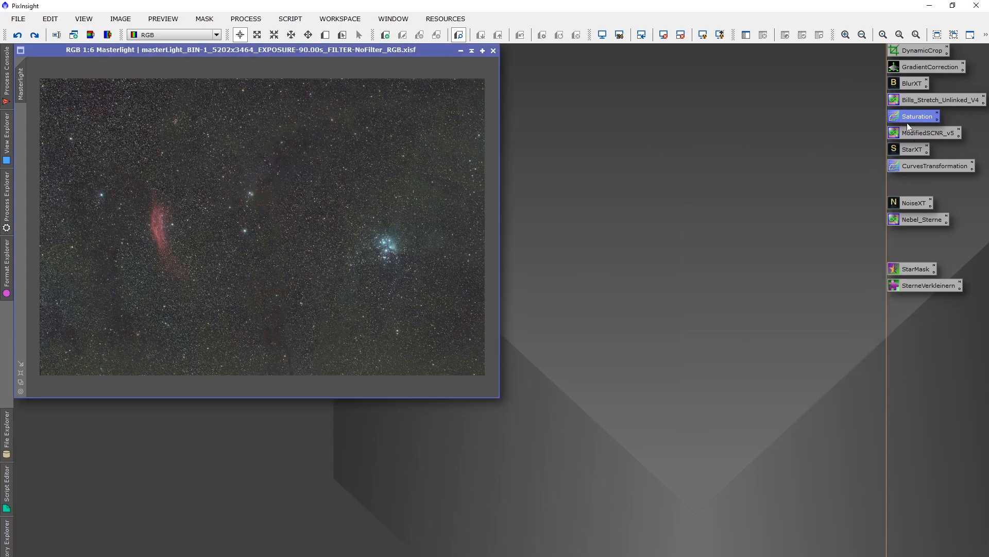
# - Reduce the green cast in Masterlight with the ModifiedSCNR_v5 expression at Amount 0.95 and close PixelMath
pyautogui.doubleClick(915, 134)
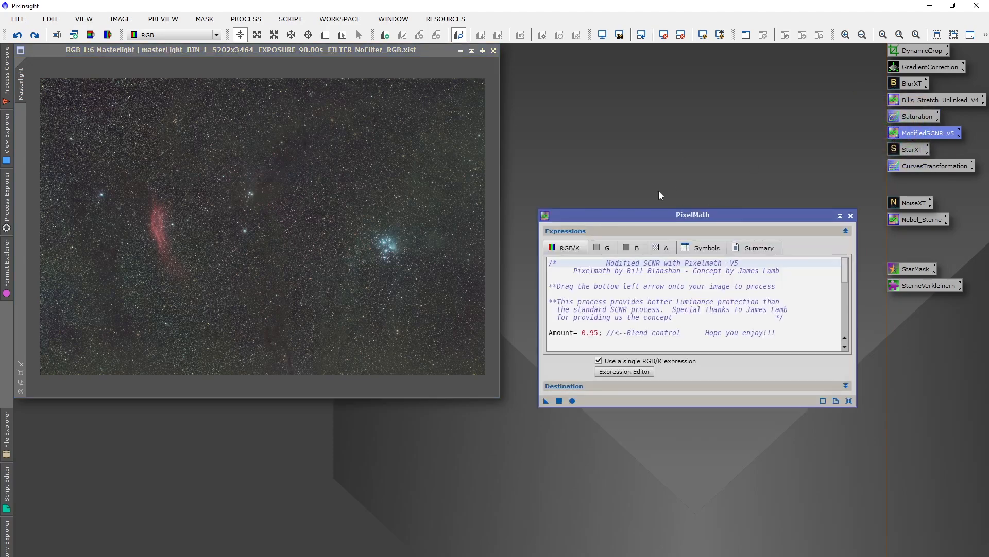
pyautogui.moveTo(545, 401); pyautogui.dragTo(315, 277)
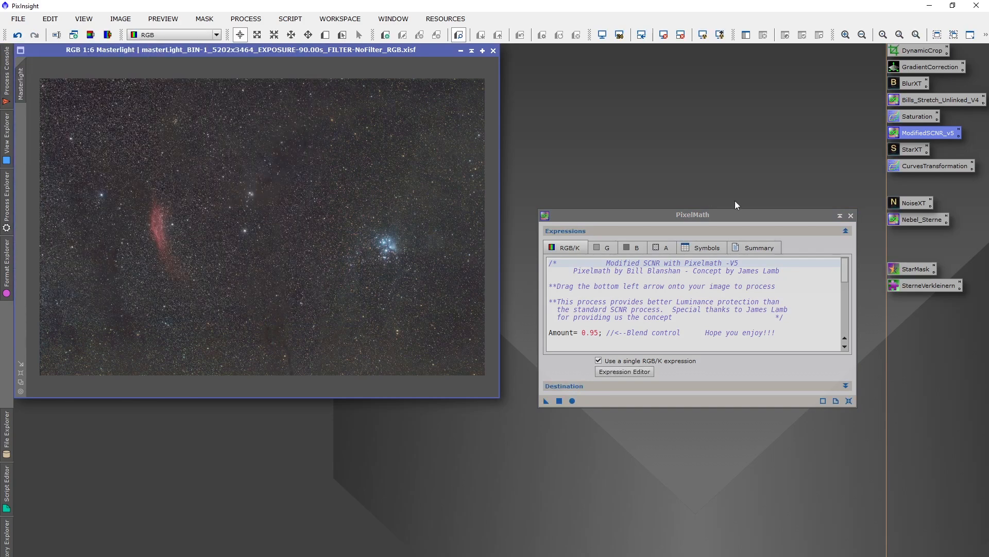
pyautogui.click(851, 215)
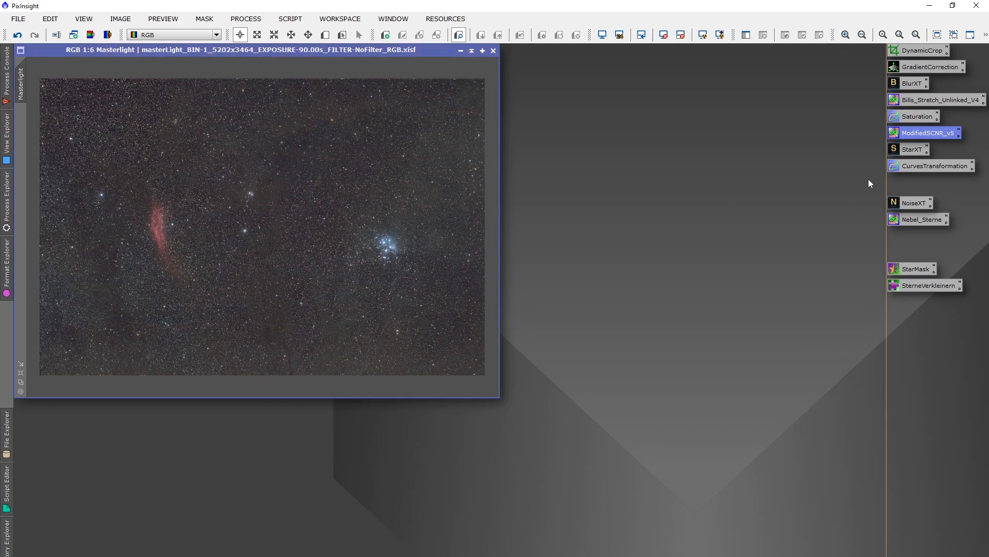
# - Remove the stars from Masterlight with StarXTerminator, with Generate Star Image enabled and Unscreen Stars off
pyautogui.doubleClick(903, 151)
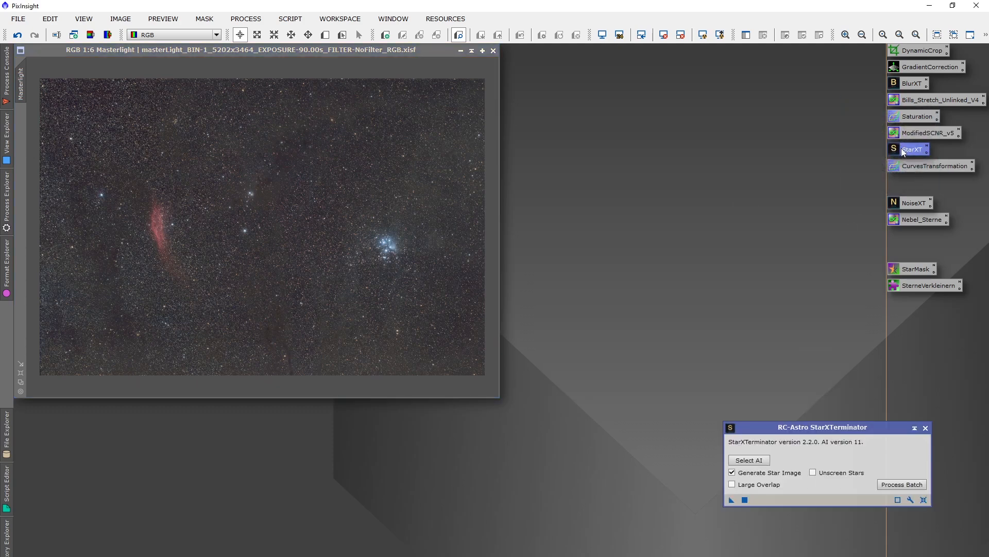
pyautogui.moveTo(835, 424); pyautogui.dragTo(771, 187)
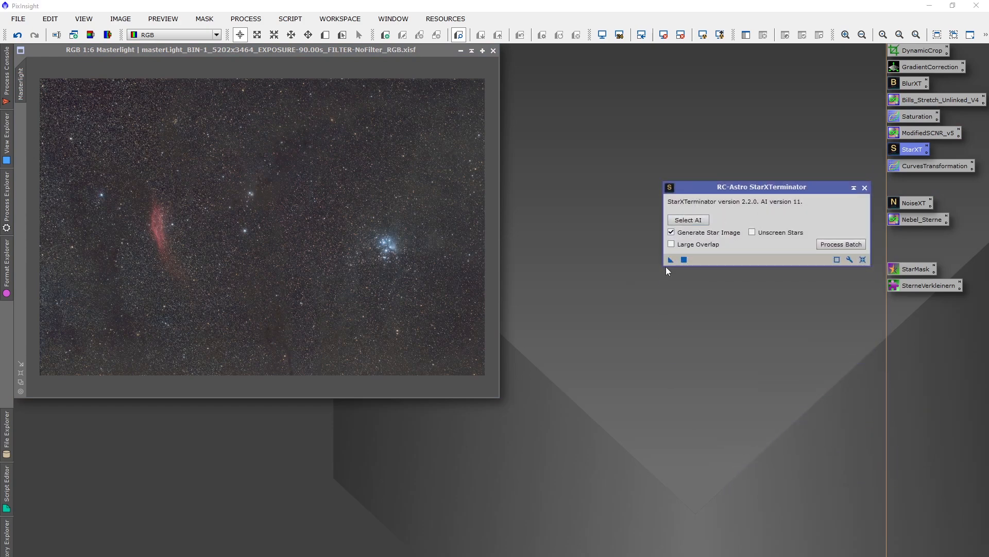
pyautogui.moveTo(671, 259); pyautogui.dragTo(286, 203)
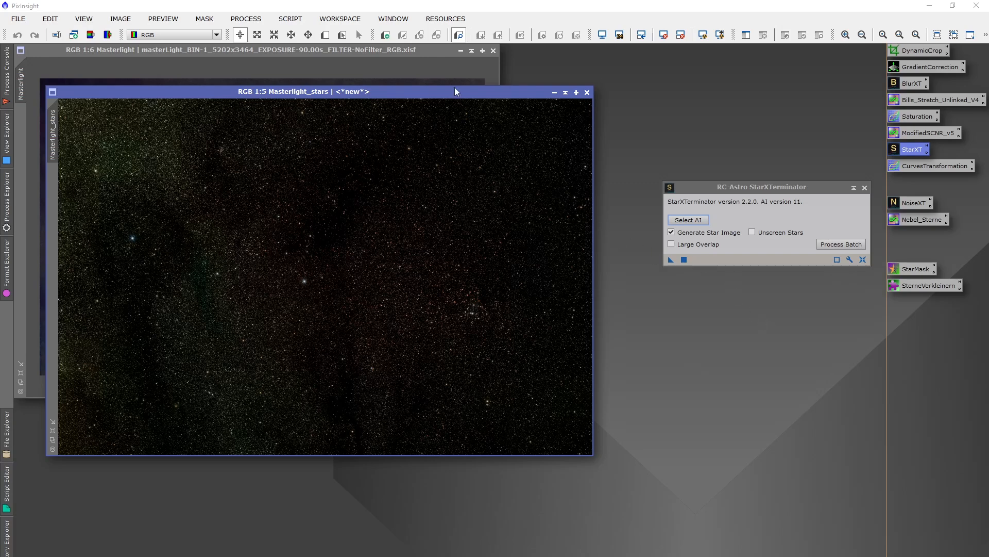
# - Minimize the Masterlight_stars image out of the way, fit the Masterlight window to its starless image, and close StarXTerminator
pyautogui.moveTo(431, 91); pyautogui.dragTo(451, 91)
pyautogui.click(568, 92)
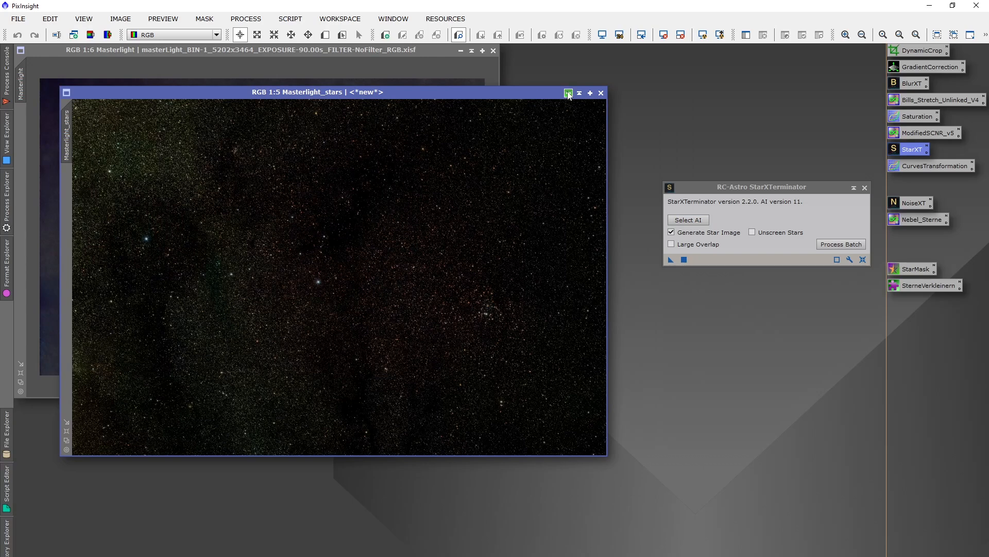
pyautogui.moveTo(324, 402); pyautogui.dragTo(76, 552)
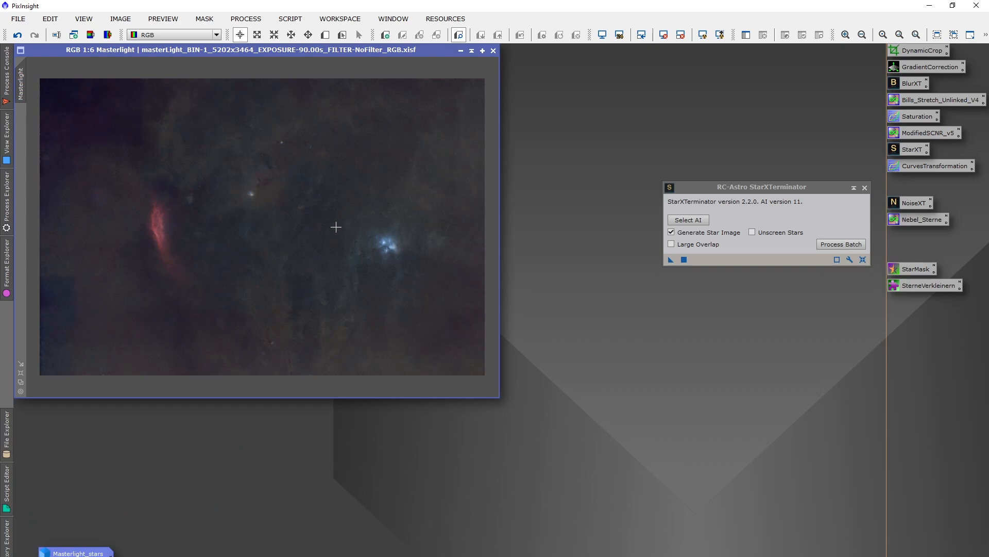
pyautogui.click(21, 382)
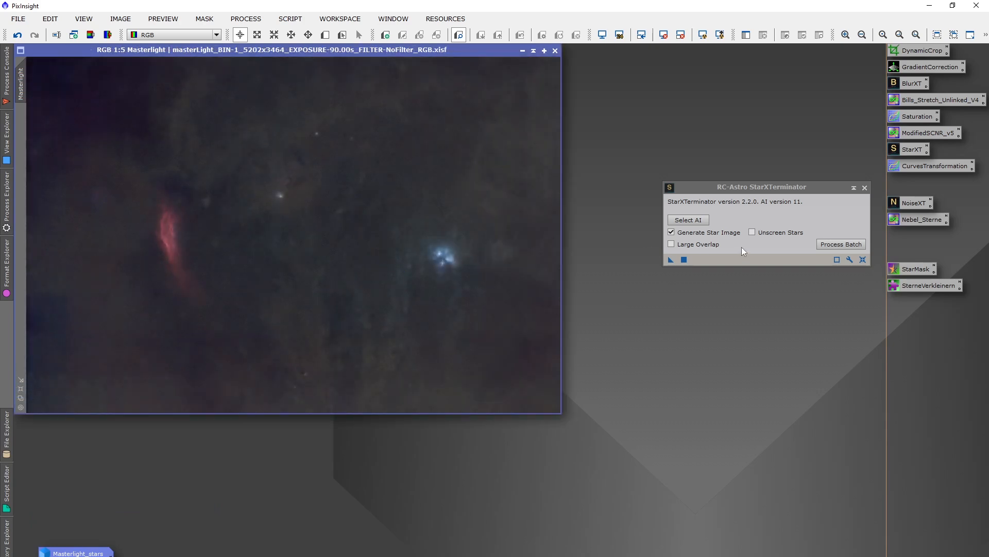
pyautogui.click(865, 188)
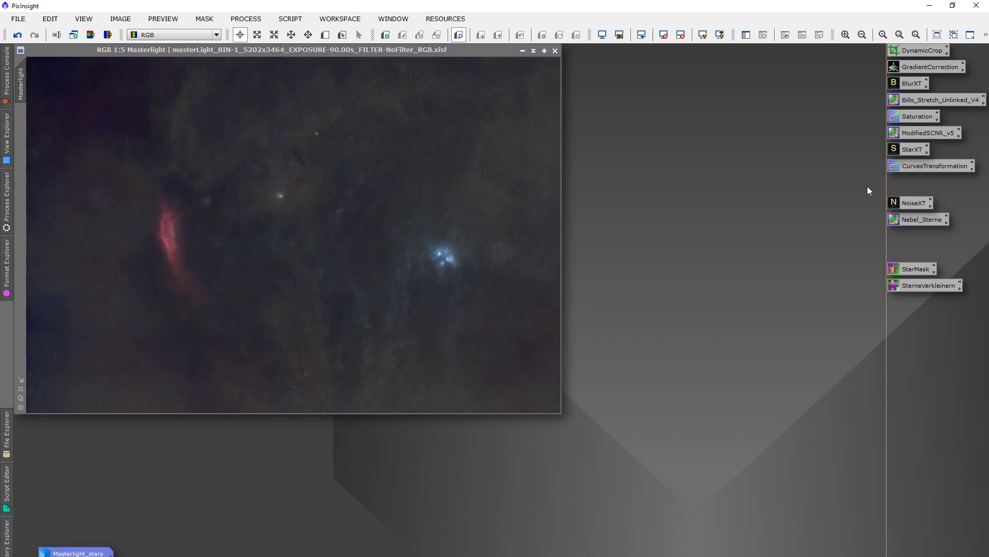
# - Fine-tune the CurvesTransformation preset's RGB/K curve with its upper point at input 0.31008, output 0.34109, apply it to Masterlight, and close it
pyautogui.doubleClick(917, 167)
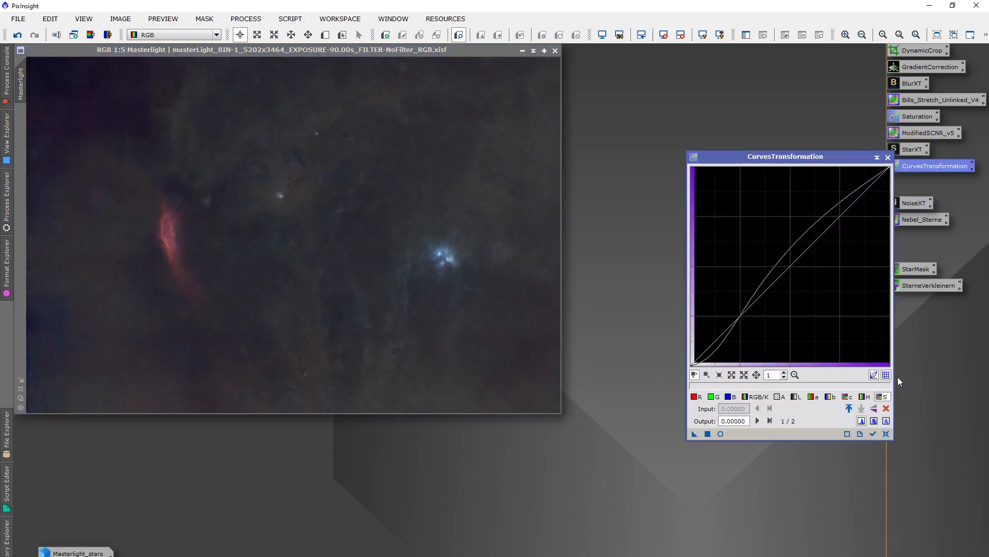
pyautogui.click(721, 434)
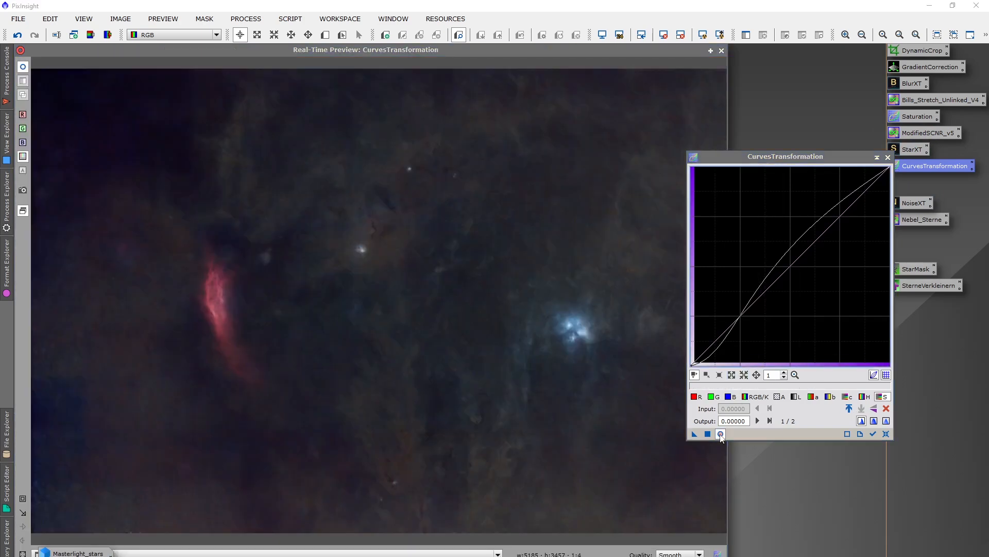
pyautogui.click(755, 399)
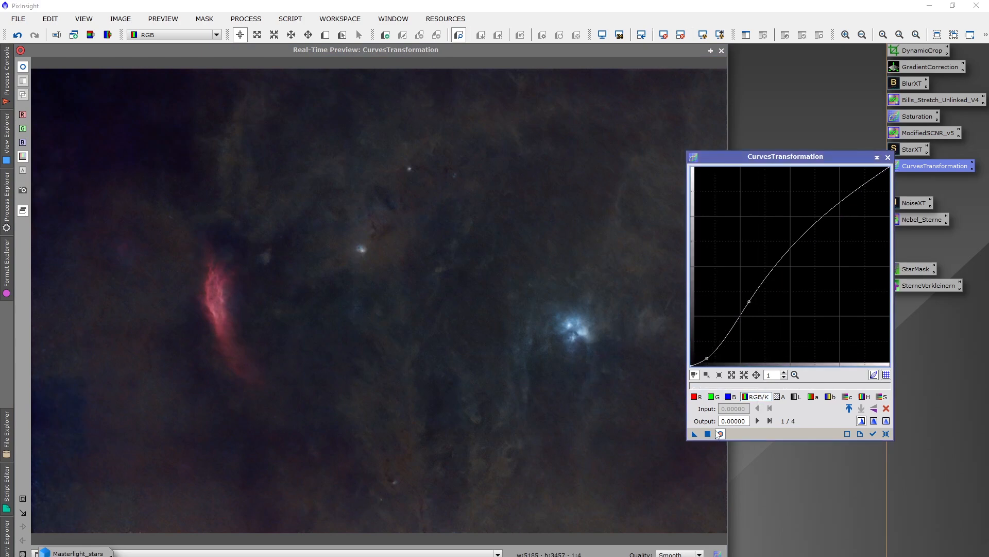
pyautogui.moveTo(708, 358); pyautogui.dragTo(709, 355)
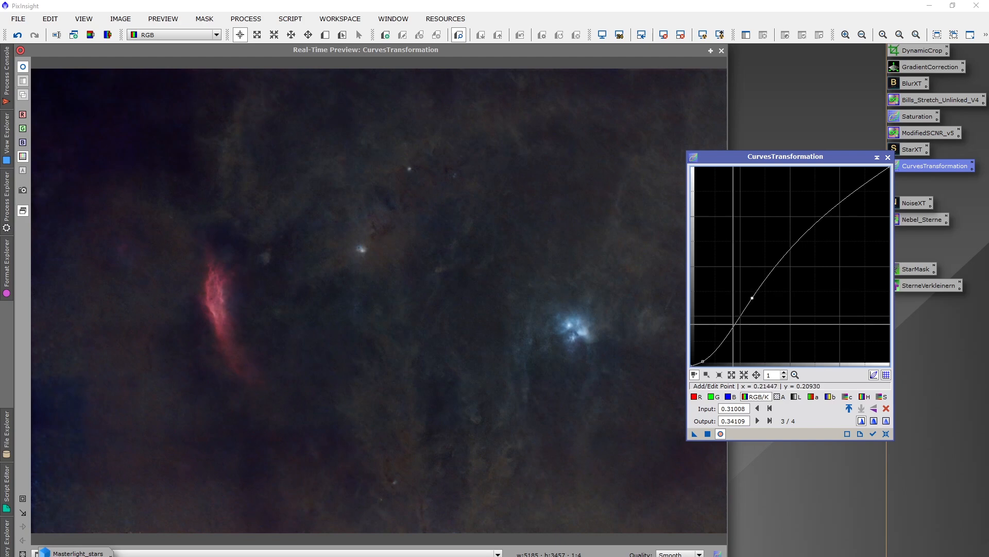
pyautogui.click(708, 434)
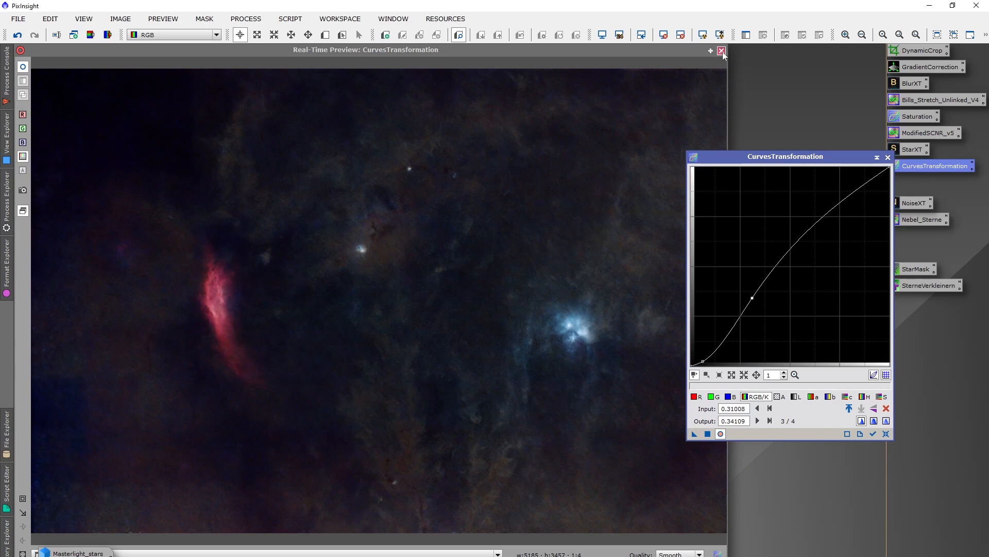
pyautogui.click(722, 51)
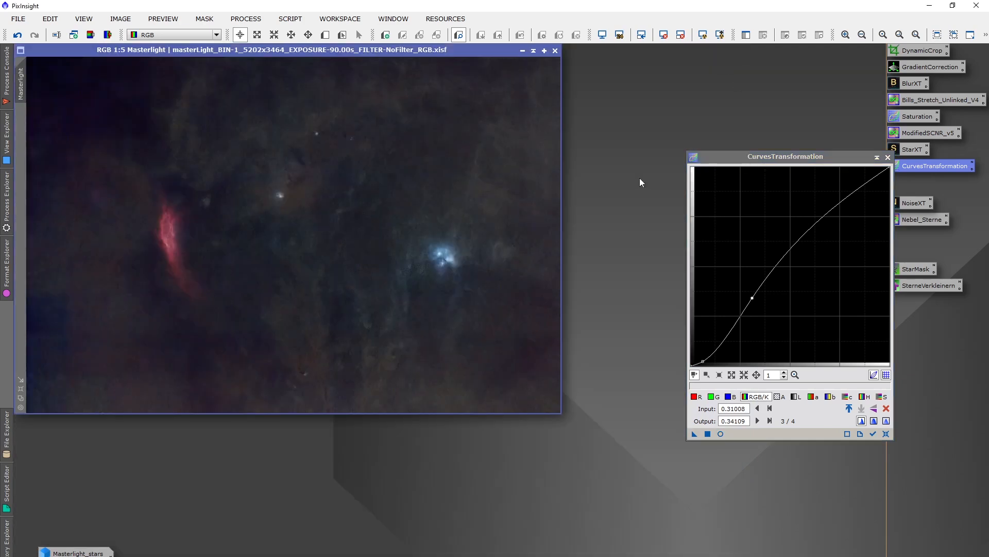
pyautogui.click(888, 157)
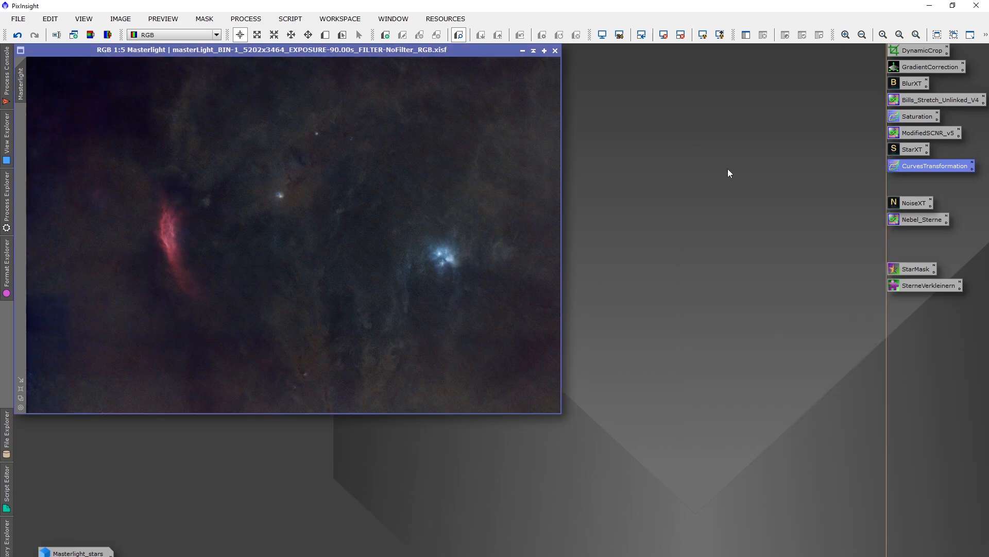
# - Run DarkStructureEnhance on Masterlight with 8 layers removed, amount 0.40 and 1 iteration, and compare the result using undo and redo
pyautogui.click(291, 19)
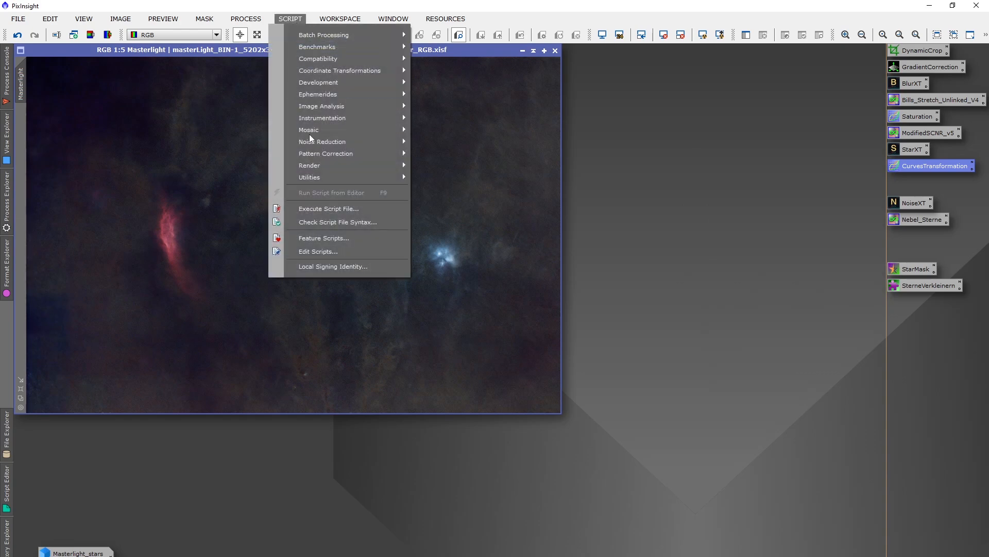
pyautogui.moveTo(311, 178)
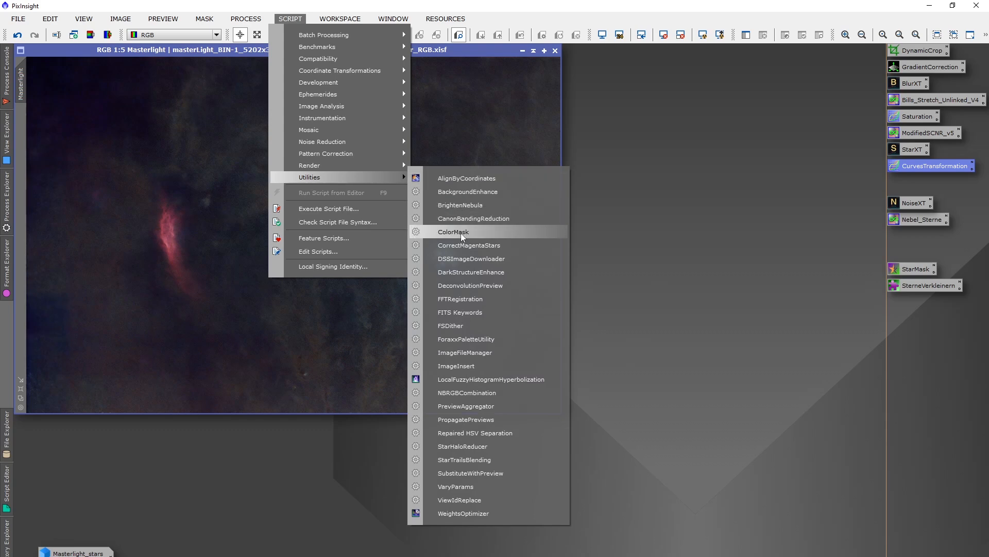
pyautogui.click(463, 272)
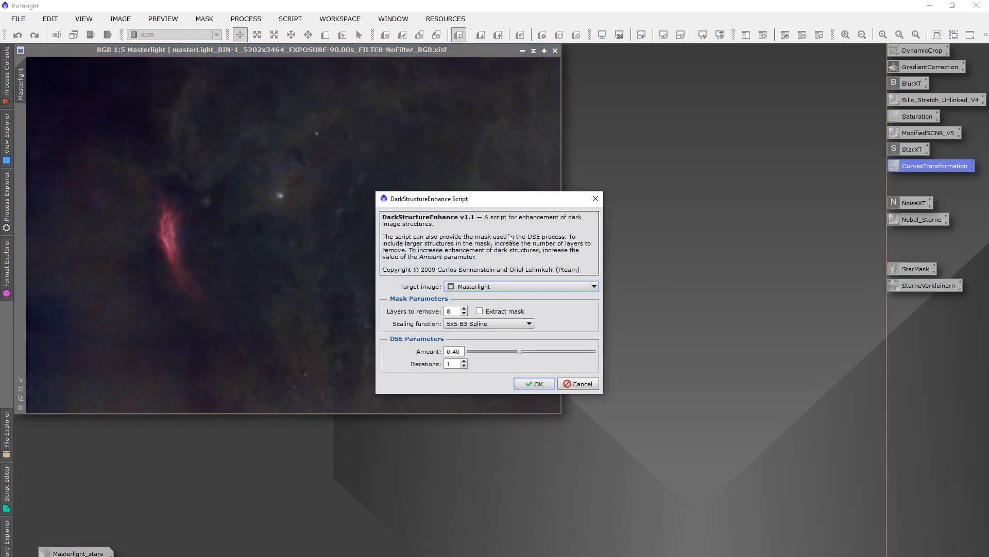
pyautogui.moveTo(487, 194); pyautogui.dragTo(688, 221)
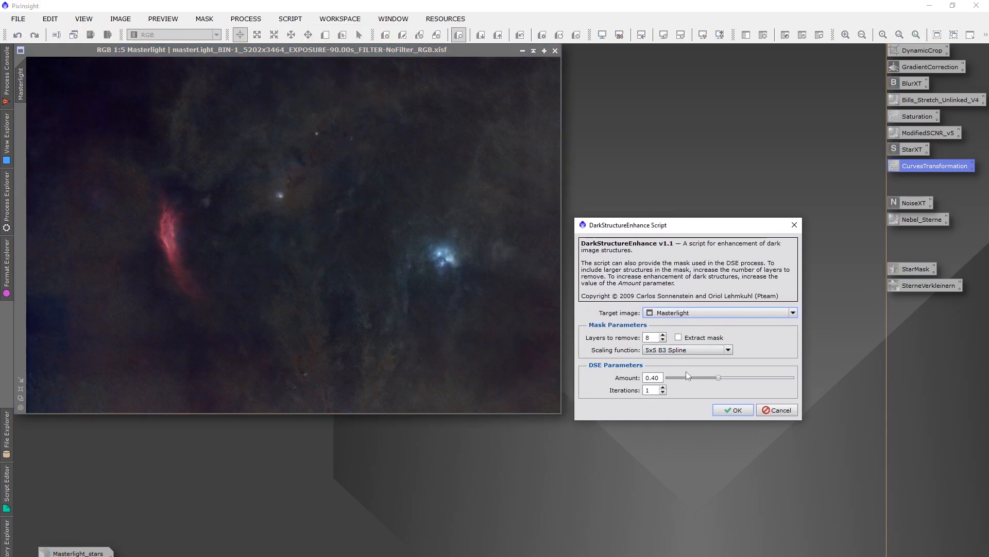
pyautogui.click(739, 410)
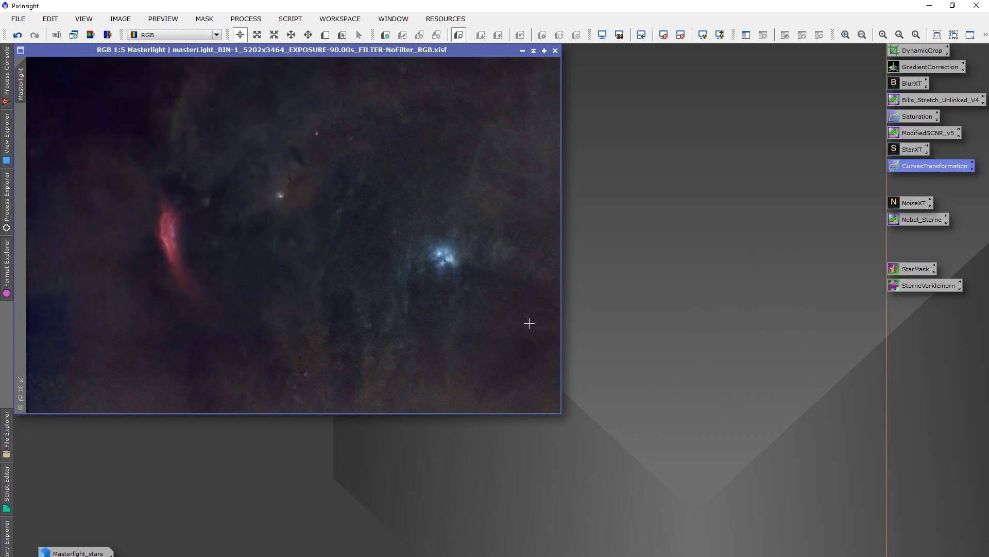
pyautogui.click(17, 35)
pyautogui.click(34, 35)
# - Denoise the starless Masterlight image with NoiseXTerminator at Denoise 0.90 and Detail 0.15, and inspect it closer up
pyautogui.click(911, 203)
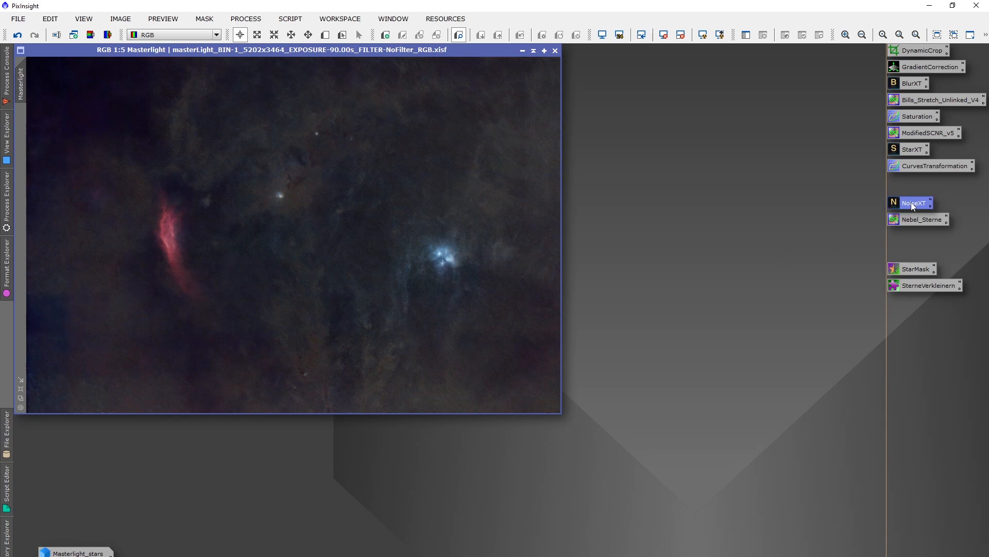
pyautogui.doubleClick(908, 203)
pyautogui.moveTo(273, 463); pyautogui.dragTo(686, 302)
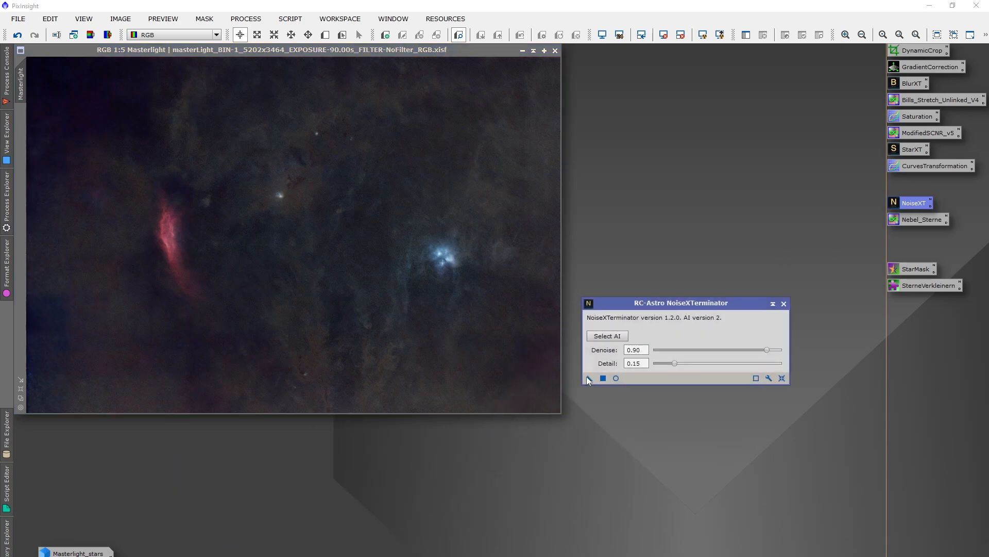
pyautogui.moveTo(590, 379); pyautogui.dragTo(410, 258)
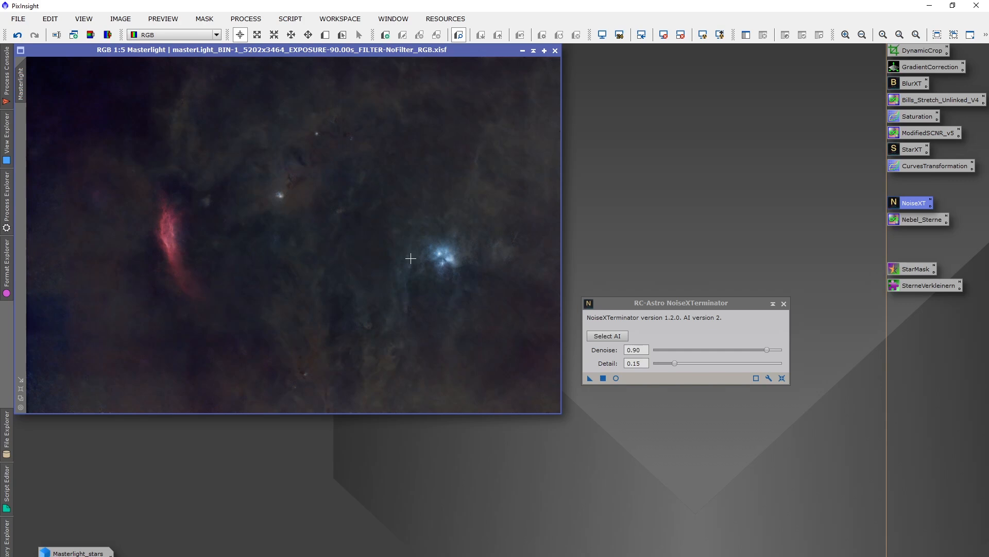
pyautogui.scroll(1, 335, 273)
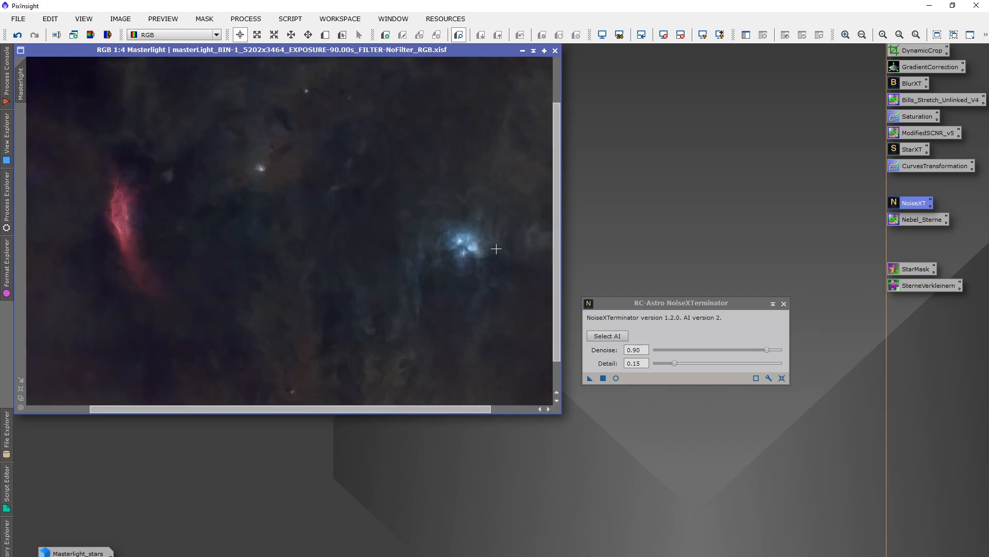
# - Inspect the blue nebula close up, compare Masterlight before and after denoising using undo and redo, and close NoiseXTerminator
pyautogui.scroll(3, 496, 249)
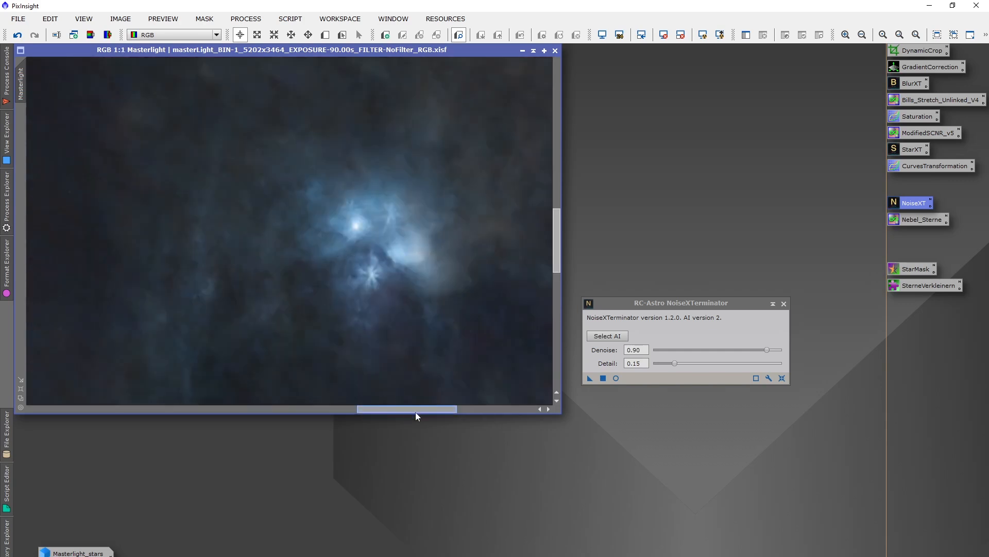
pyautogui.moveTo(418, 405); pyautogui.dragTo(399, 406)
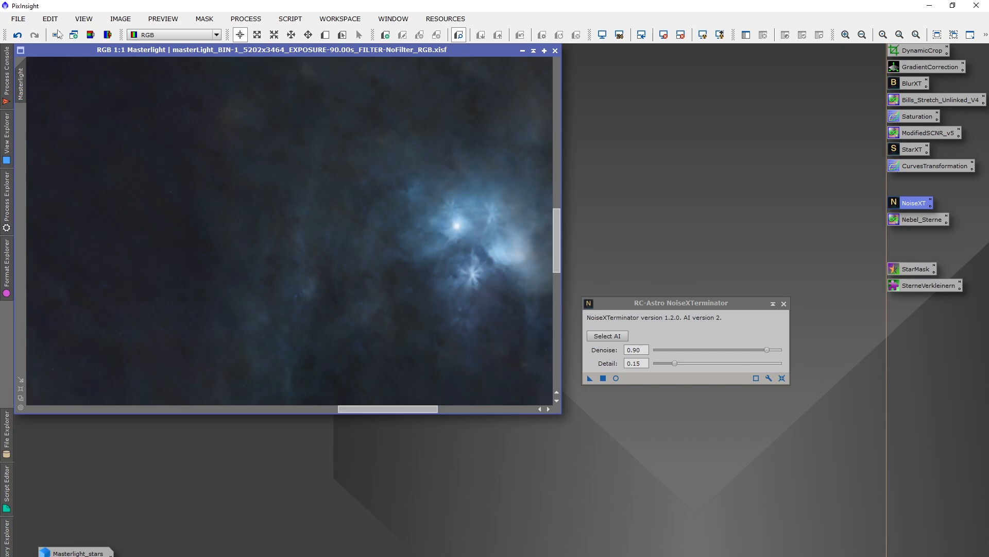
pyautogui.click(17, 35)
pyautogui.click(41, 35)
pyautogui.scroll(-5, 278, 207)
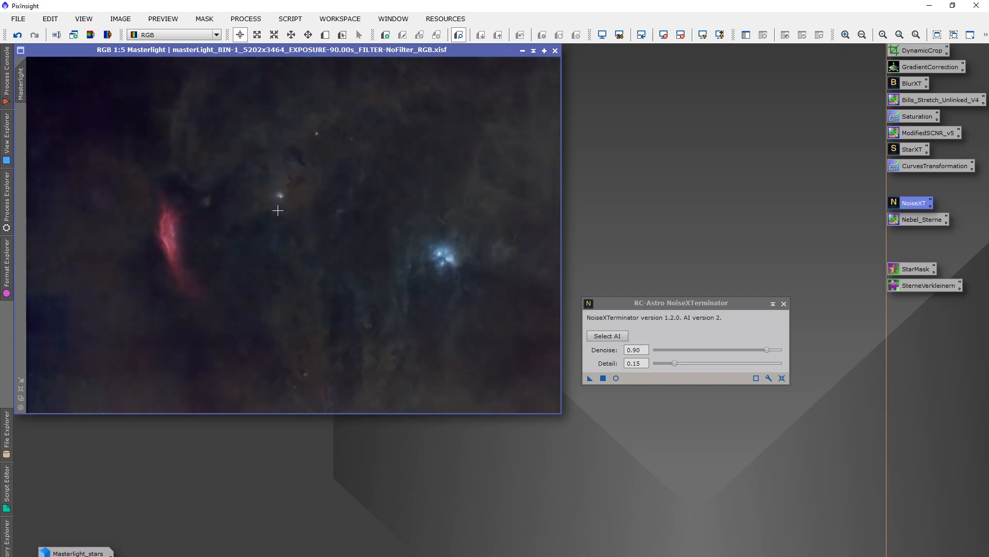
pyautogui.scroll(1, 279, 212)
pyautogui.click(784, 303)
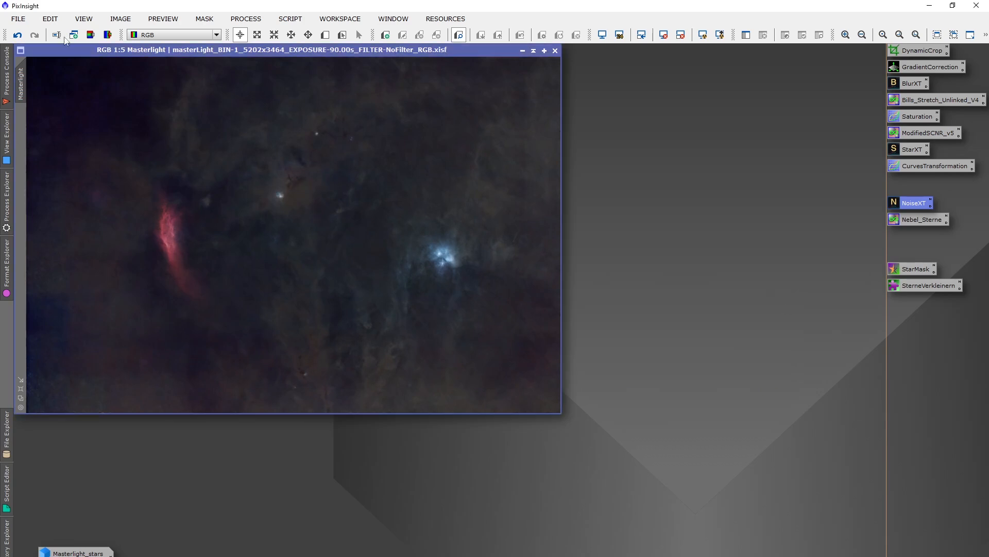
# - Start saving the Masterlight image under a new name, choosing the Processing folder and the file name MasterLight
pyautogui.click(18, 19)
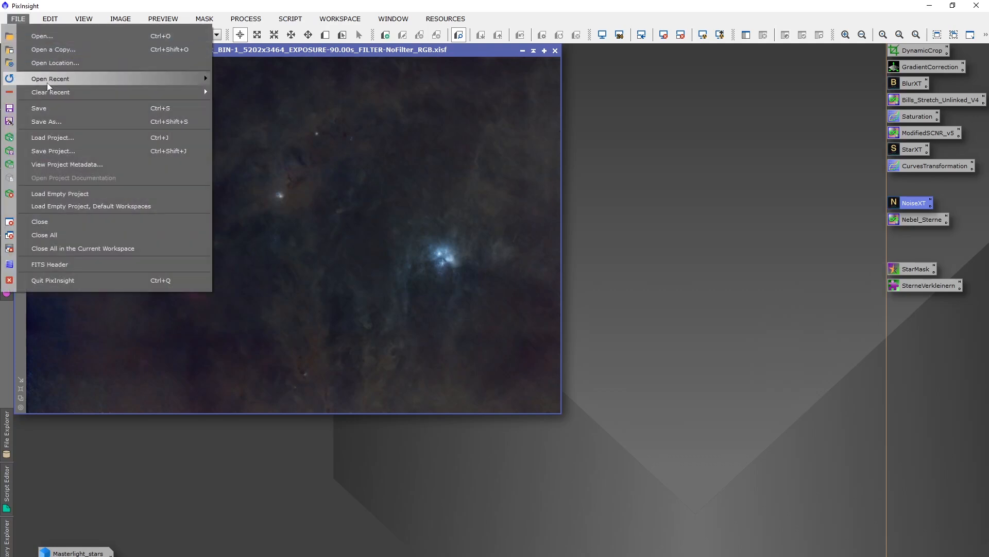
pyautogui.click(58, 122)
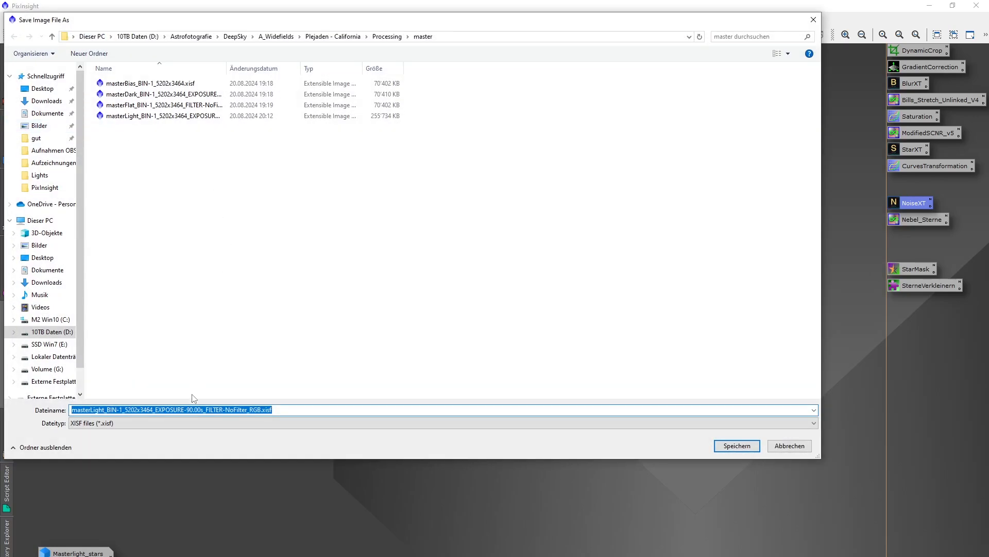
pyautogui.click(387, 37)
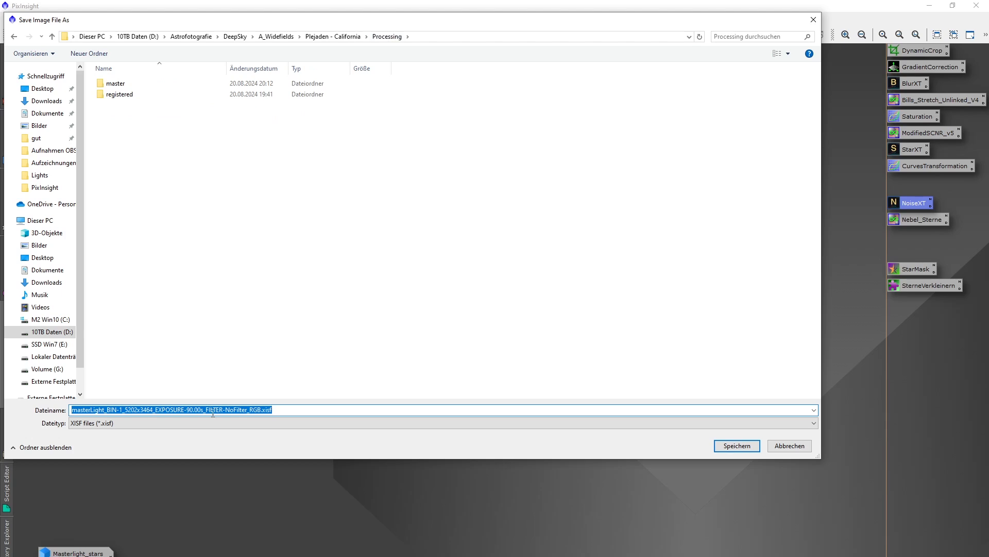
pyautogui.click(248, 411)
pyautogui.moveTo(260, 412); pyautogui.dragTo(36, 416)
pyautogui.write('Master')
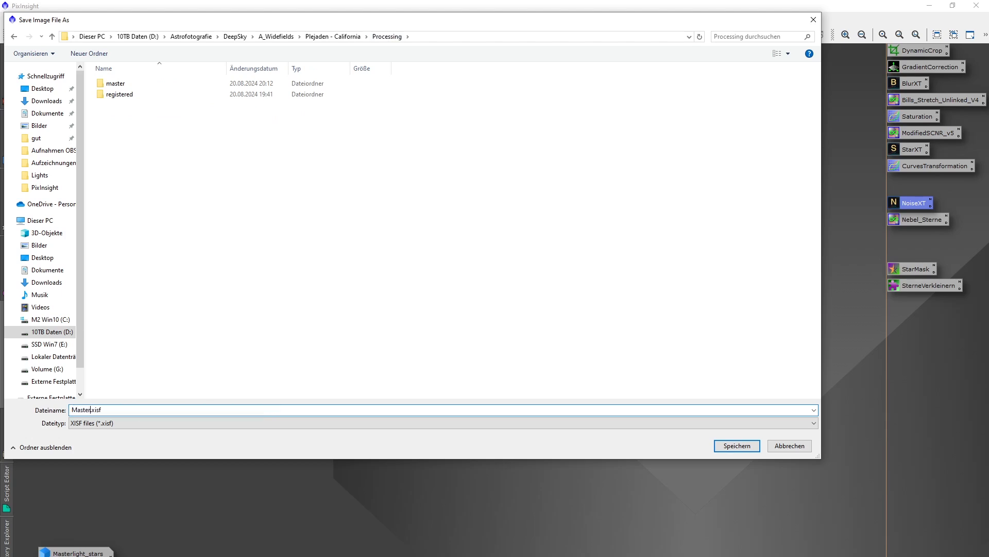
pyautogui.write('Light')
# - Save the image as a TIFF file with 16-bit unsigned integer samples and no compression
pyautogui.click(91, 424)
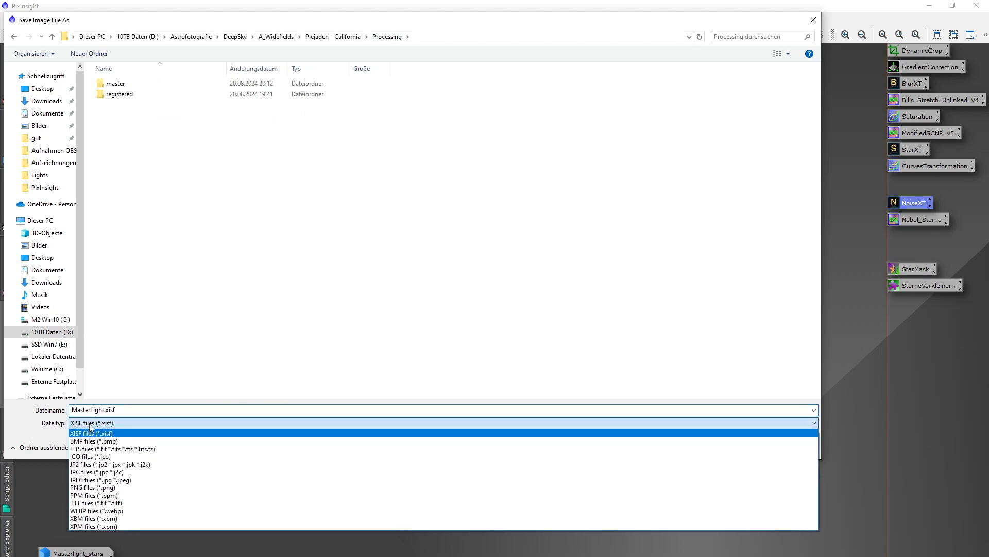
pyautogui.click(94, 503)
pyautogui.click(737, 449)
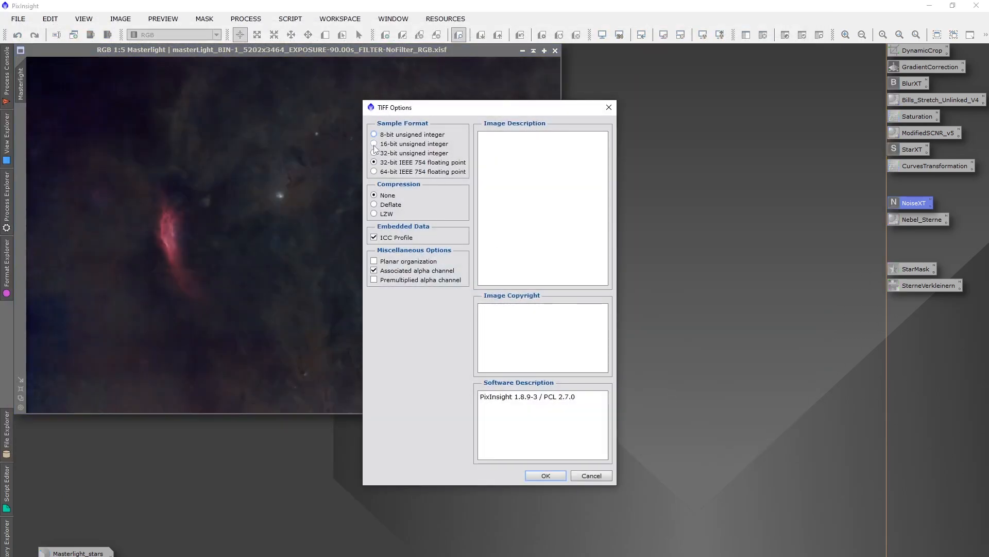
pyautogui.click(374, 271)
pyautogui.click(546, 473)
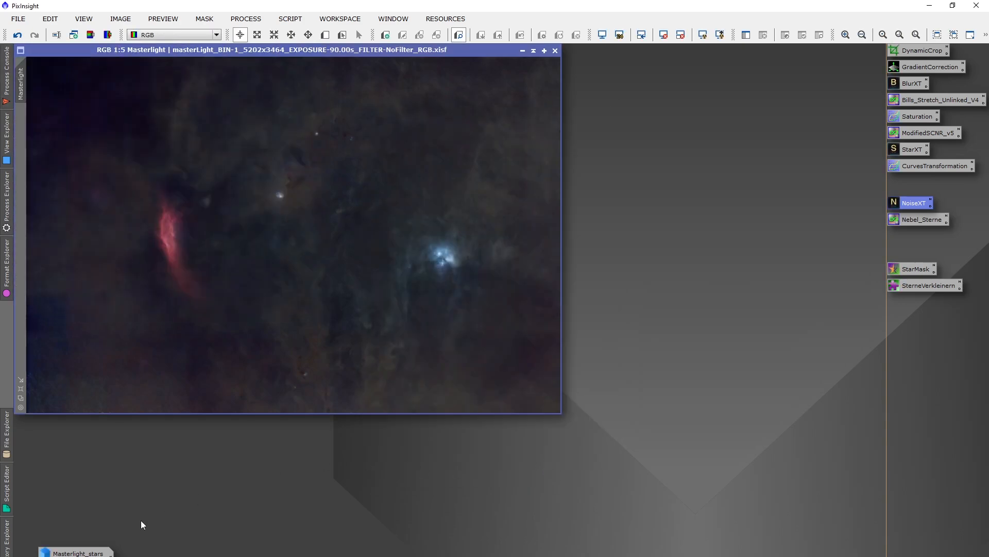
# - Restore the Masterlight_stars image and save it in the Processing folder as Masterlight_stars.tif with 16-bit unsigned integer samples
pyautogui.doubleClick(75, 552)
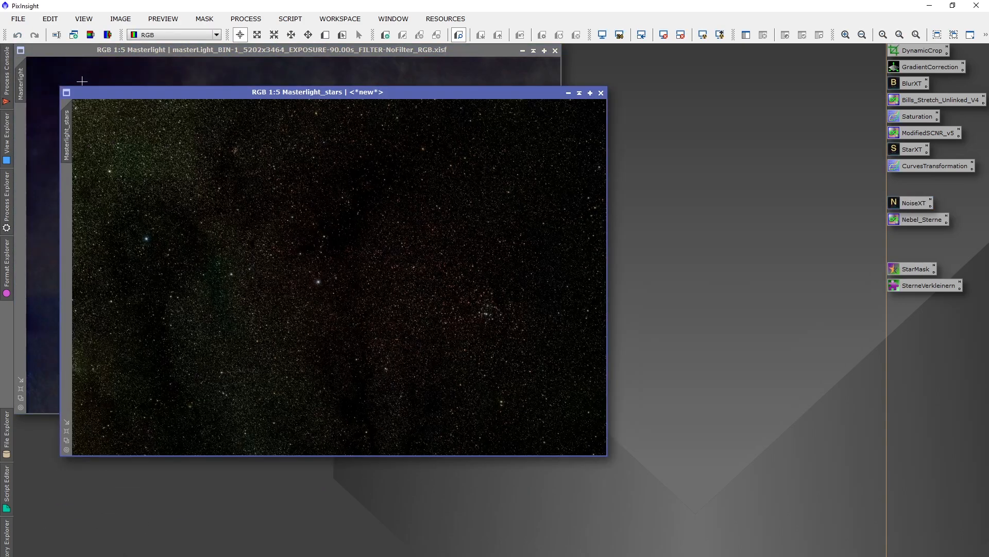
pyautogui.click(19, 18)
pyautogui.click(64, 116)
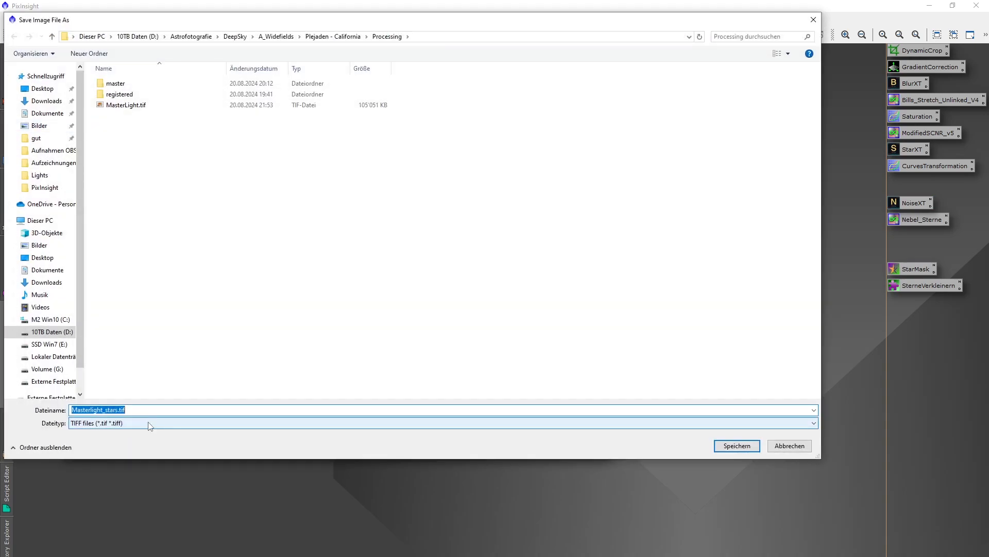
pyautogui.click(722, 446)
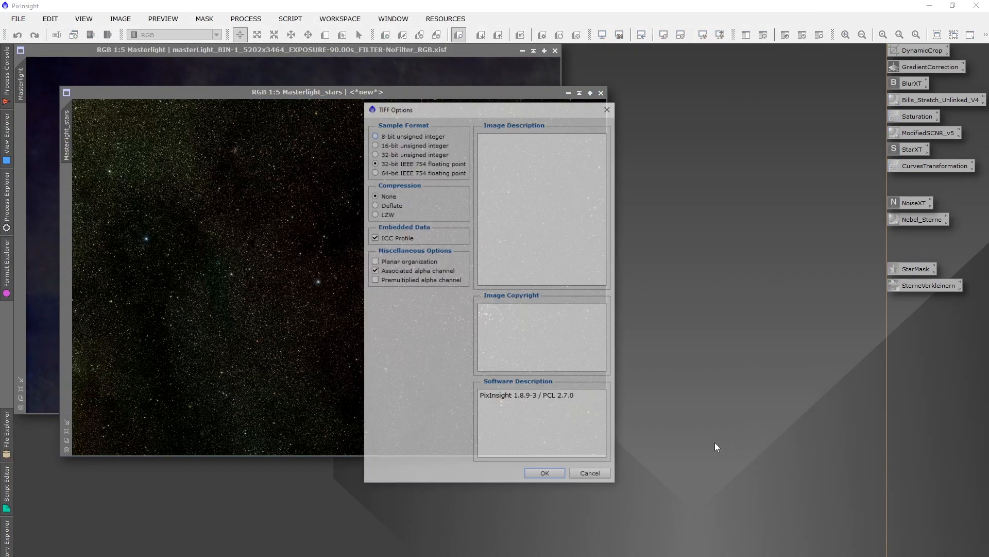
pyautogui.click(375, 144)
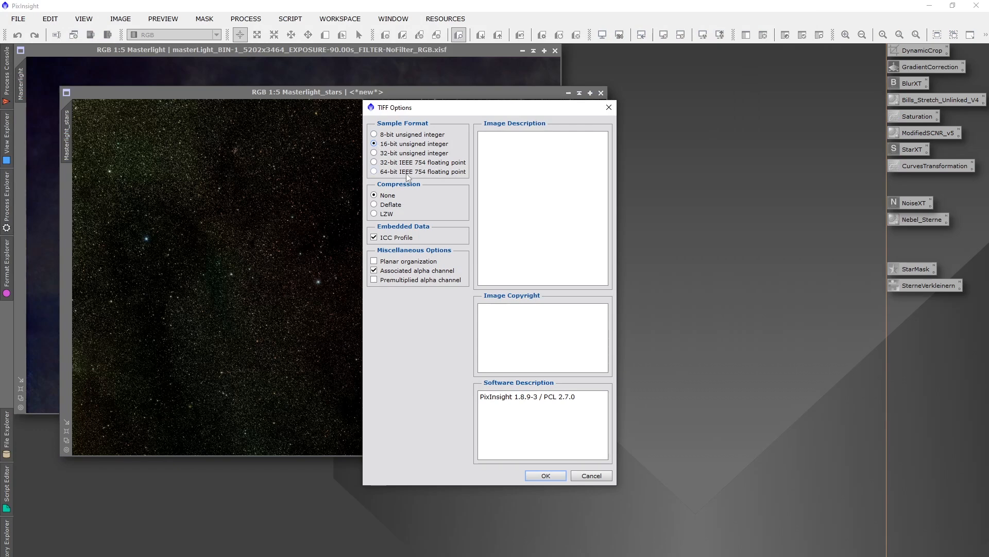
pyautogui.click(545, 475)
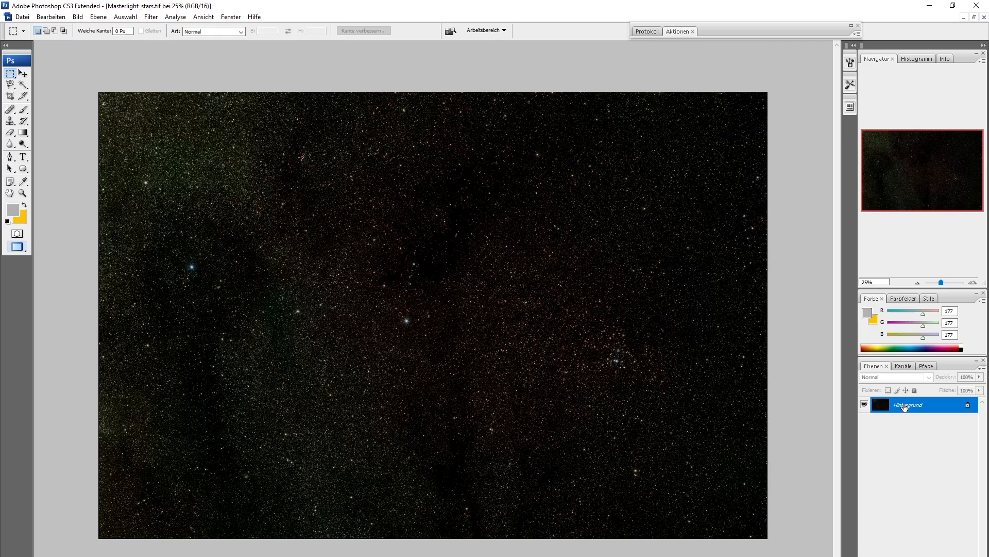
# - In Photoshop, duplicate the background layer of Masterlight_stars.tif and delete the original Hintergrund layer
pyautogui.rightClick(905, 407)
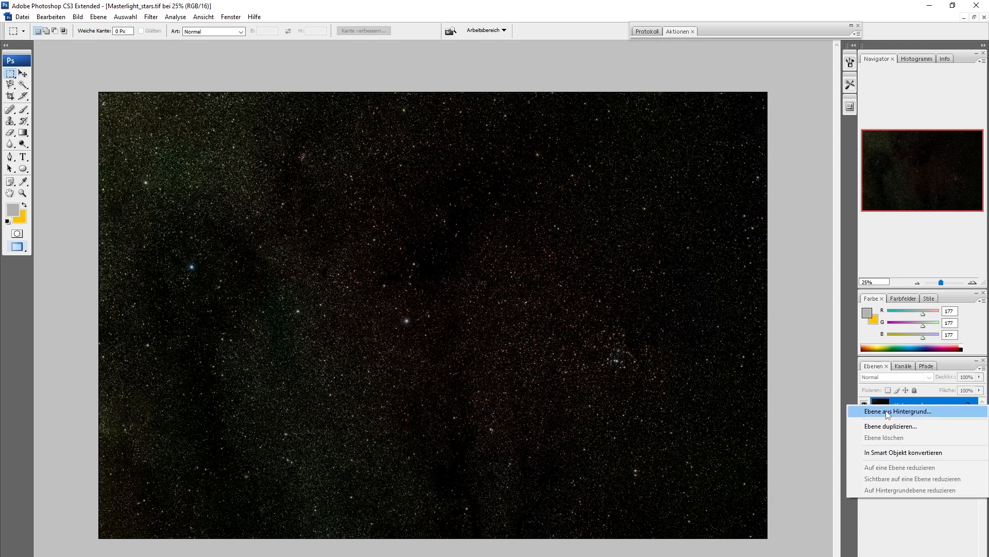
pyautogui.click(890, 426)
pyautogui.click(577, 190)
pyautogui.click(894, 421)
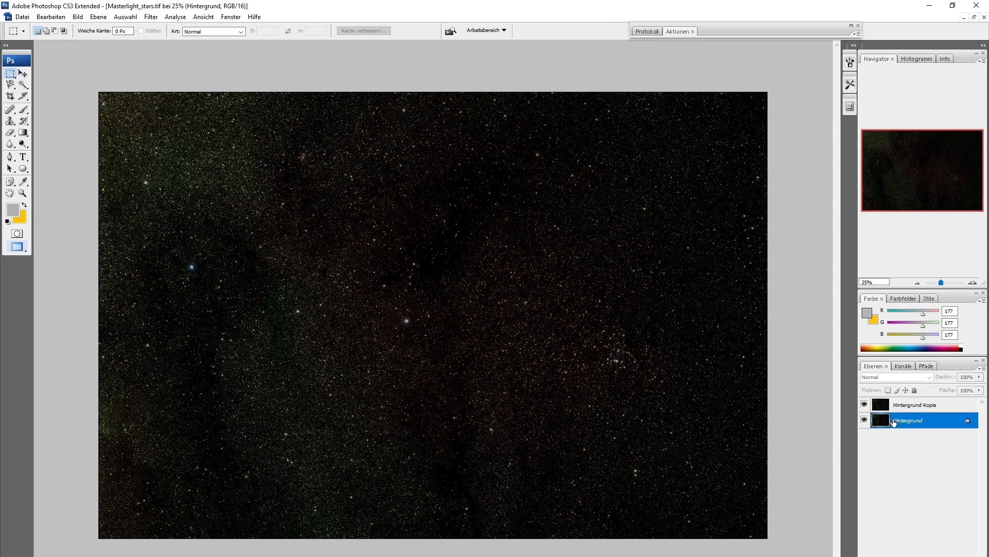
pyautogui.moveTo(894, 421); pyautogui.dragTo(970, 555)
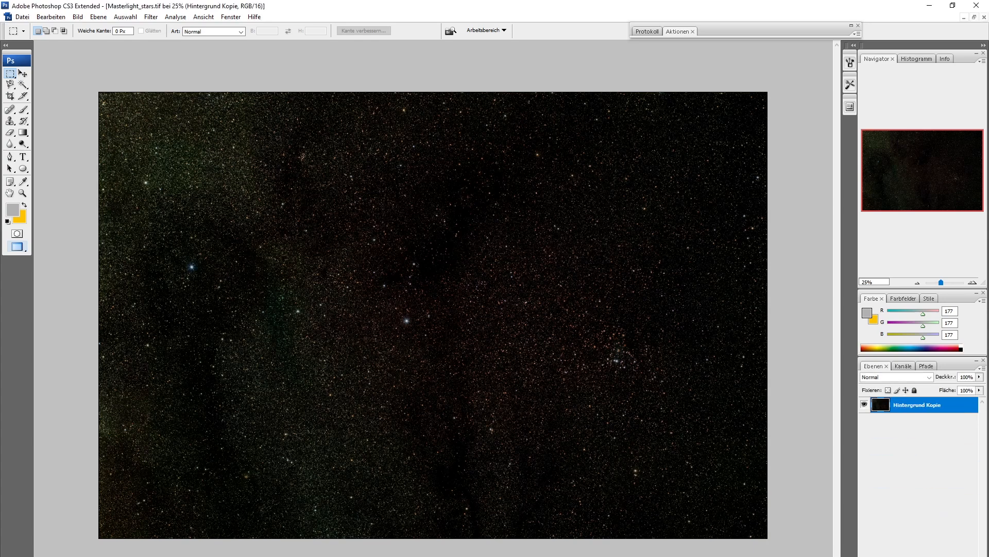
# - Bring up MasterLight.tif, replace its locked background with a duplicate layer, and hide the rulers
pyautogui.click(964, 18)
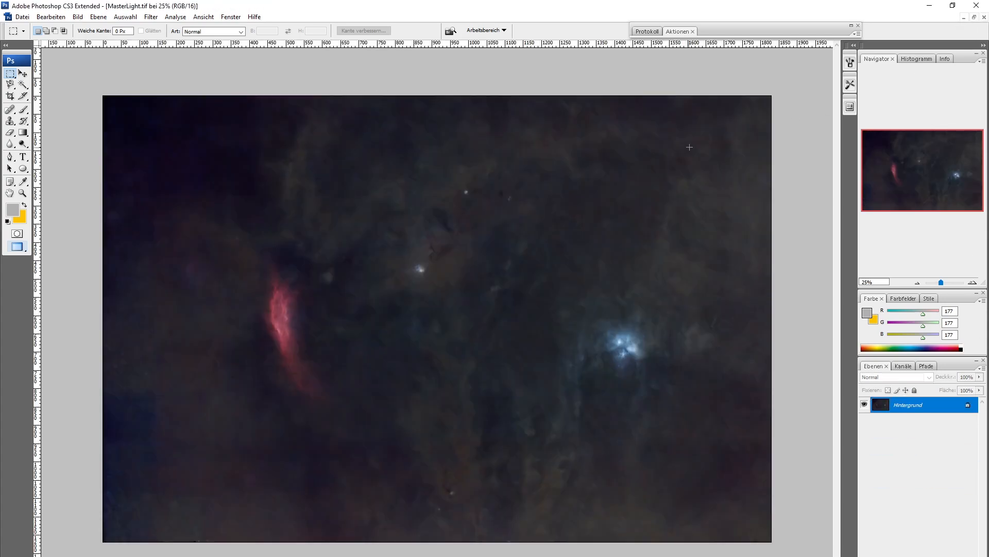
pyautogui.rightClick(914, 406)
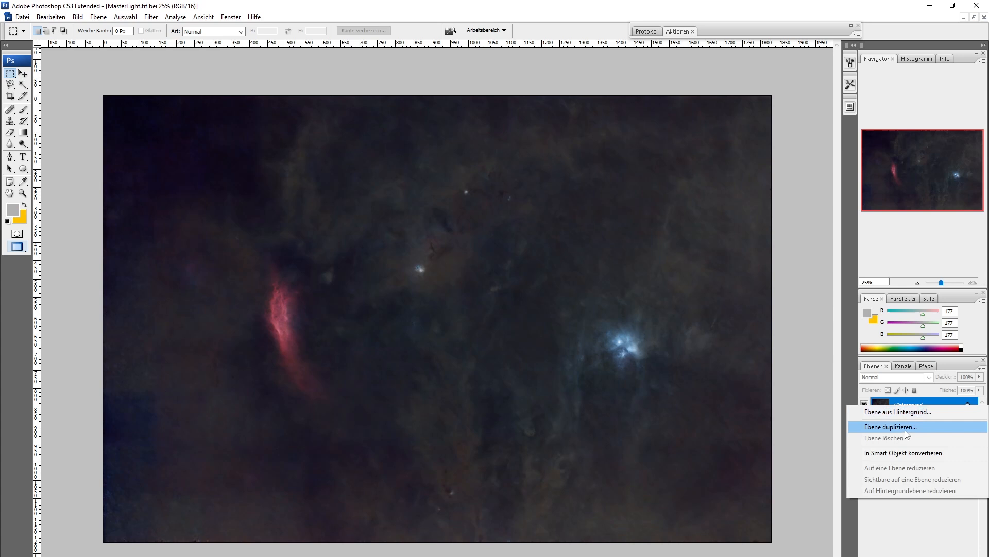
pyautogui.click(890, 428)
pyautogui.press('Return')
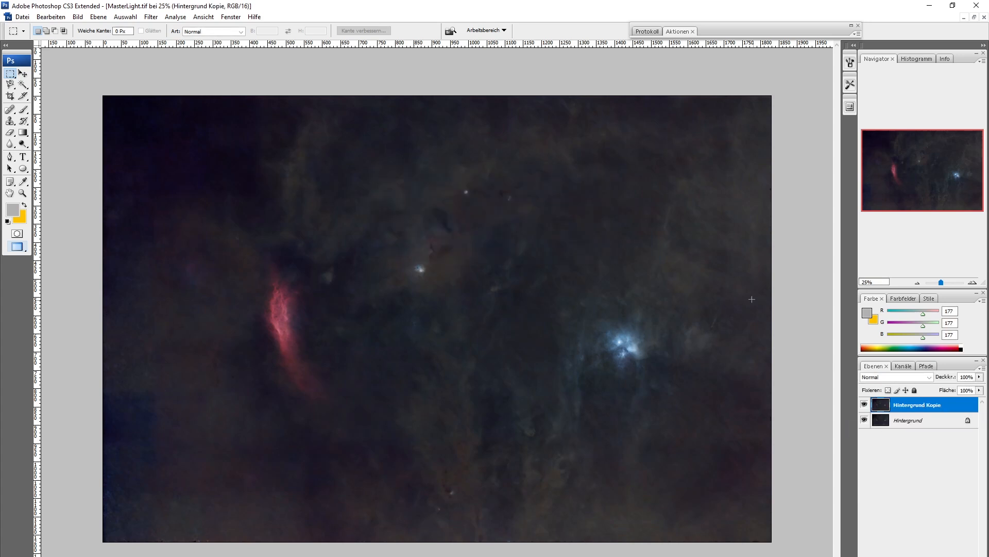
pyautogui.moveTo(898, 421); pyautogui.dragTo(967, 556)
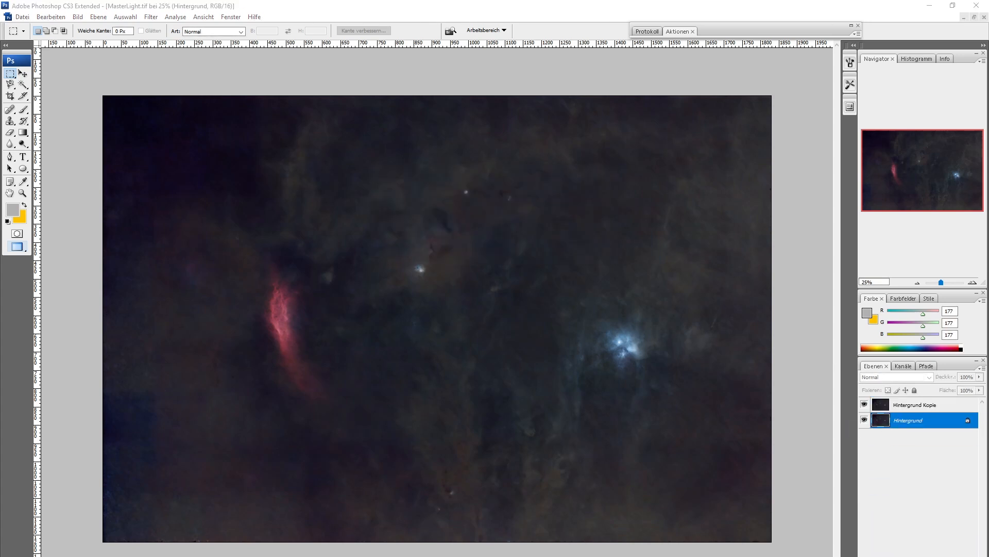
pyautogui.hotkey('ctrl', 'r')
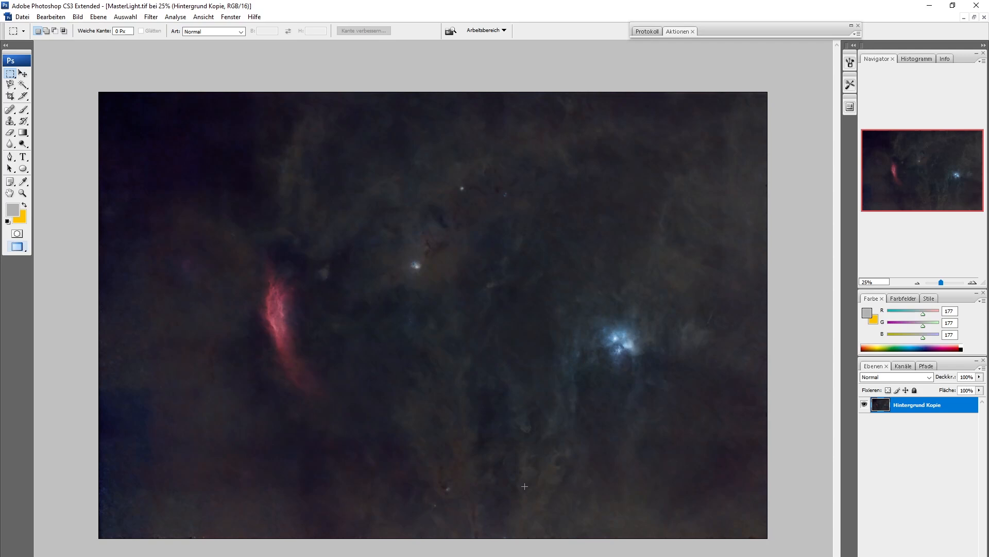
# - Apply a relative Selective Color correction to Masterlight_stars.tif: reds cyan -25, yellow +25; yellows cyan -15, yellow +15; blues yellow -20 %
pyautogui.click(78, 17)
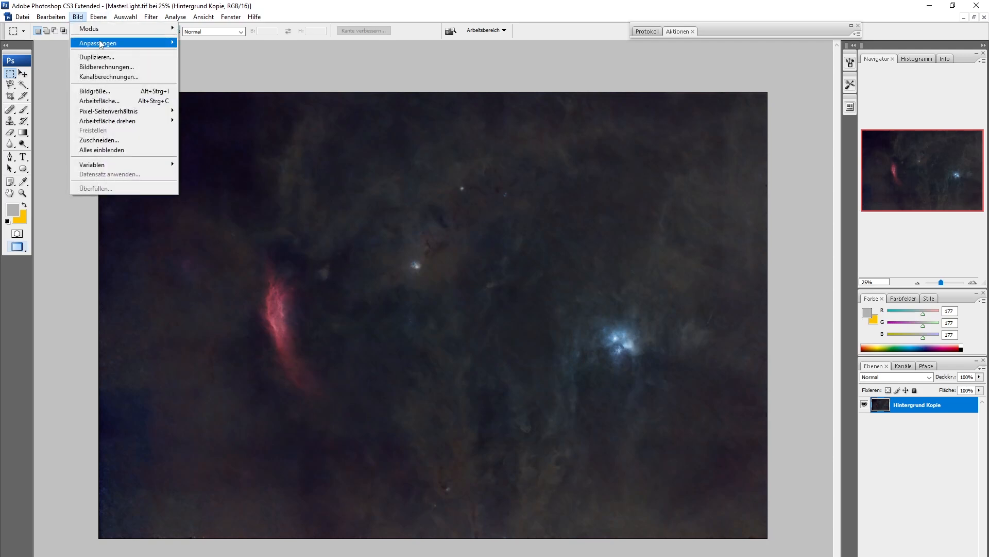
pyautogui.moveTo(102, 44)
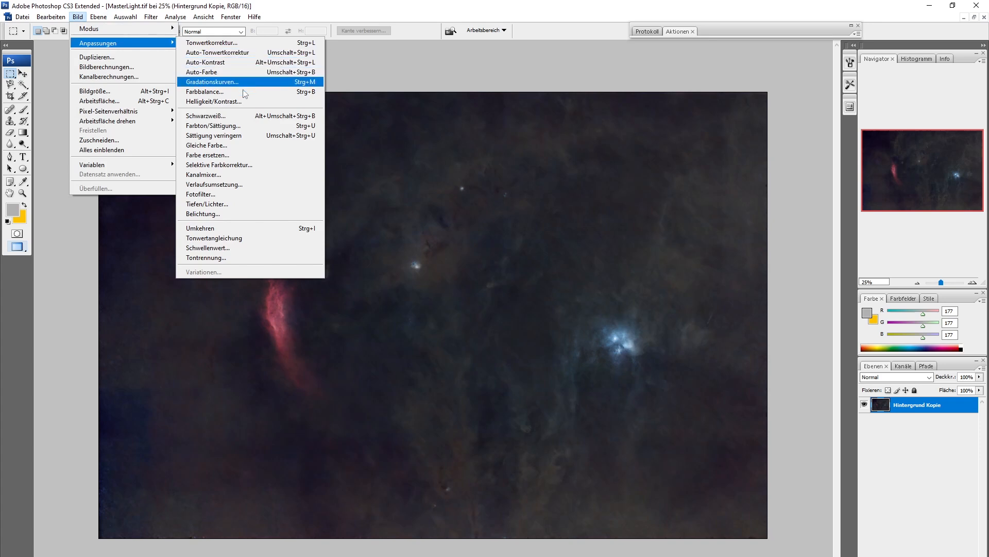
pyautogui.click(225, 165)
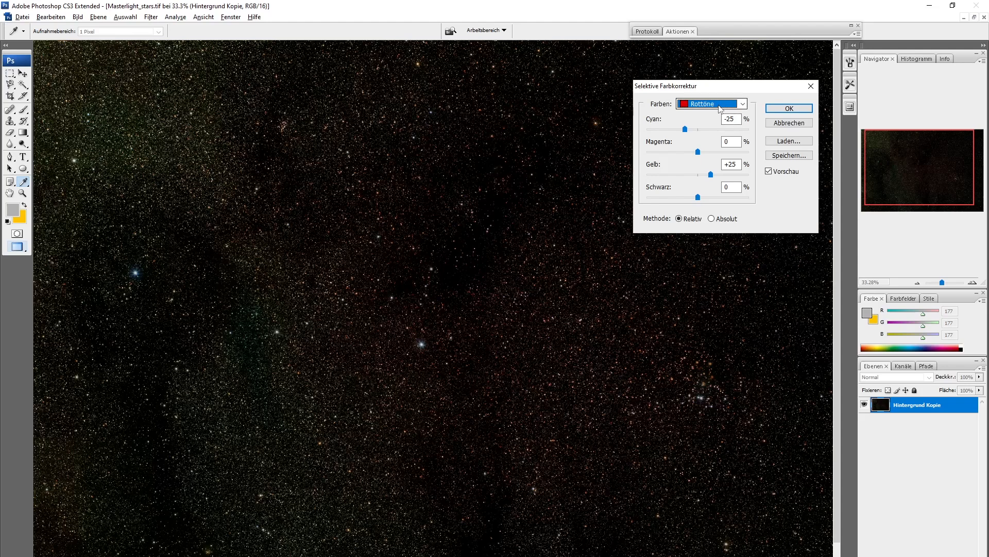
pyautogui.click(720, 107)
pyautogui.click(719, 113)
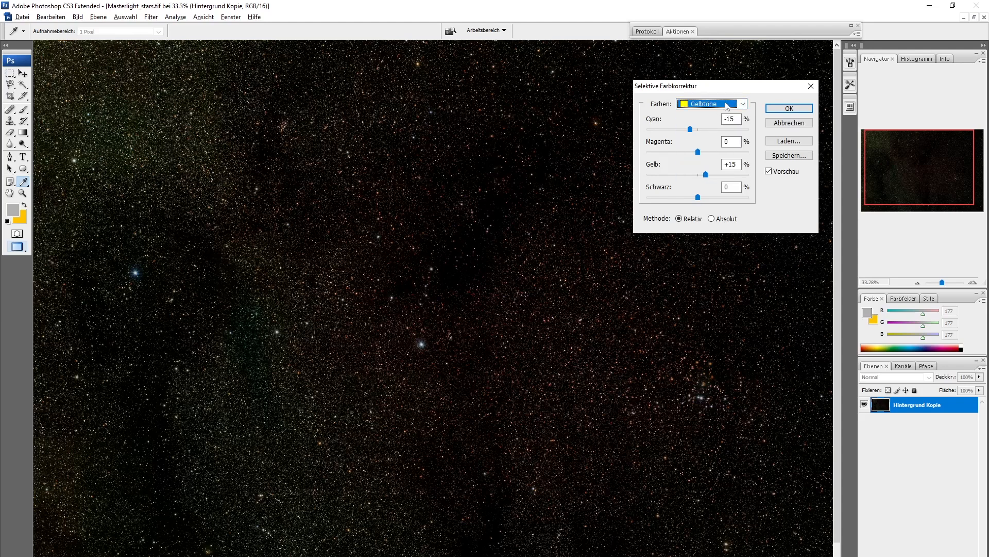
pyautogui.click(727, 105)
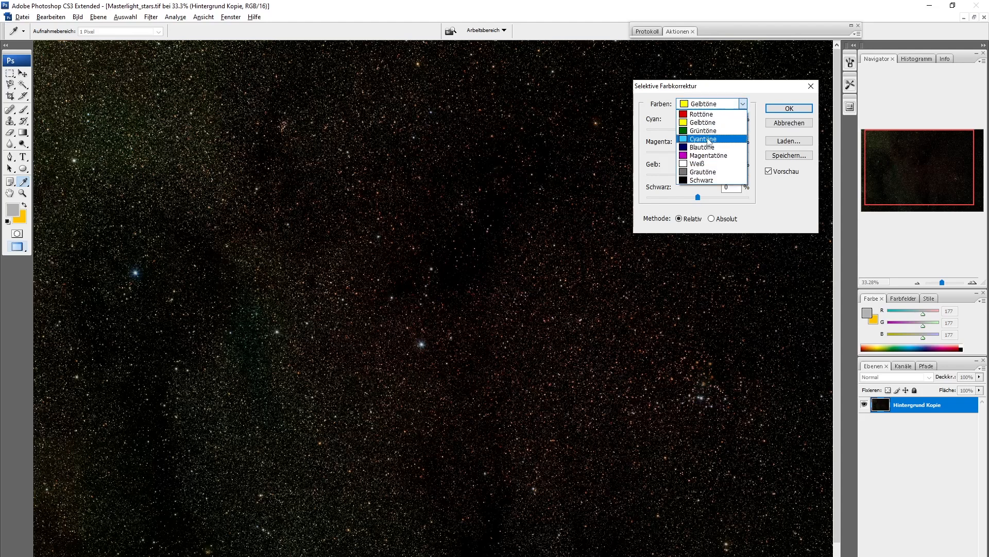
pyautogui.click(709, 140)
pyautogui.click(719, 104)
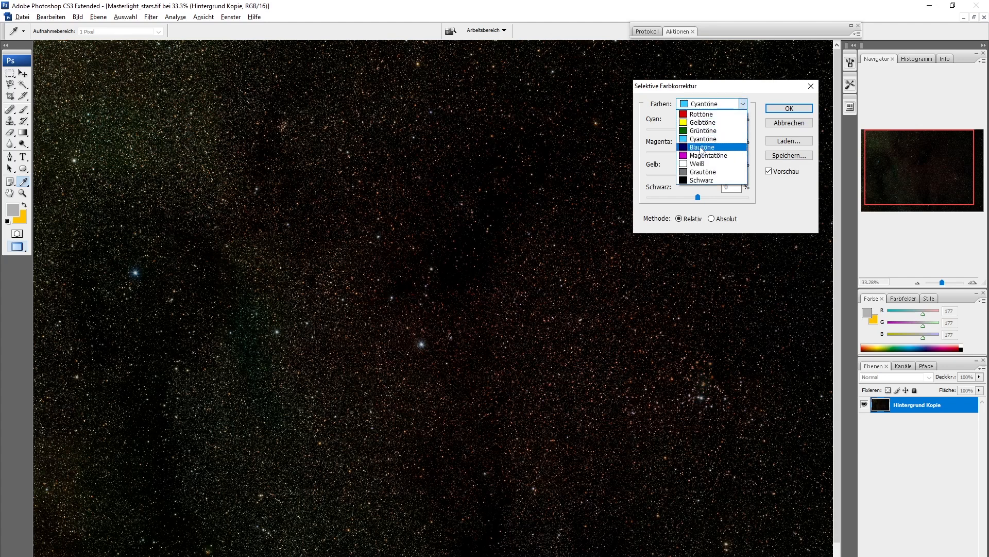
pyautogui.click(702, 148)
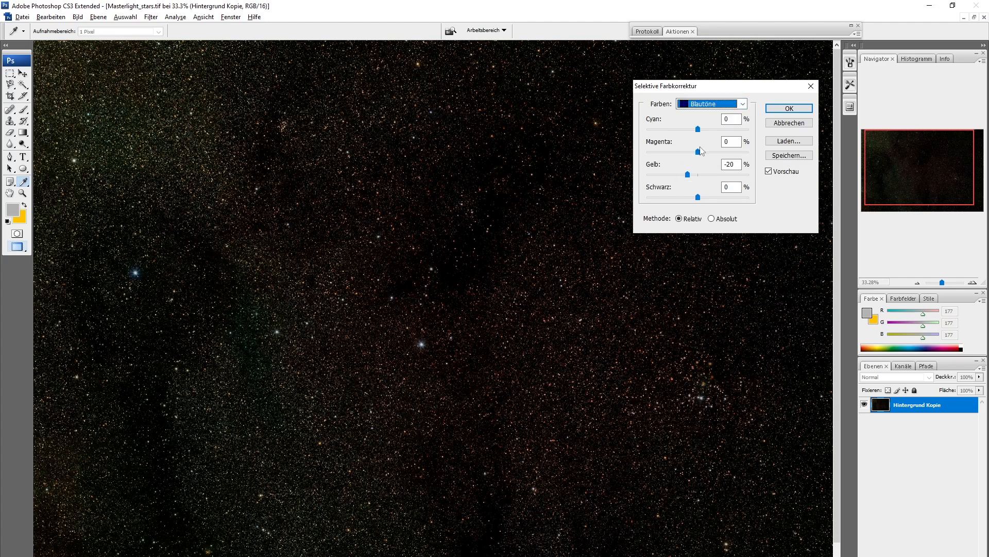
pyautogui.click(787, 109)
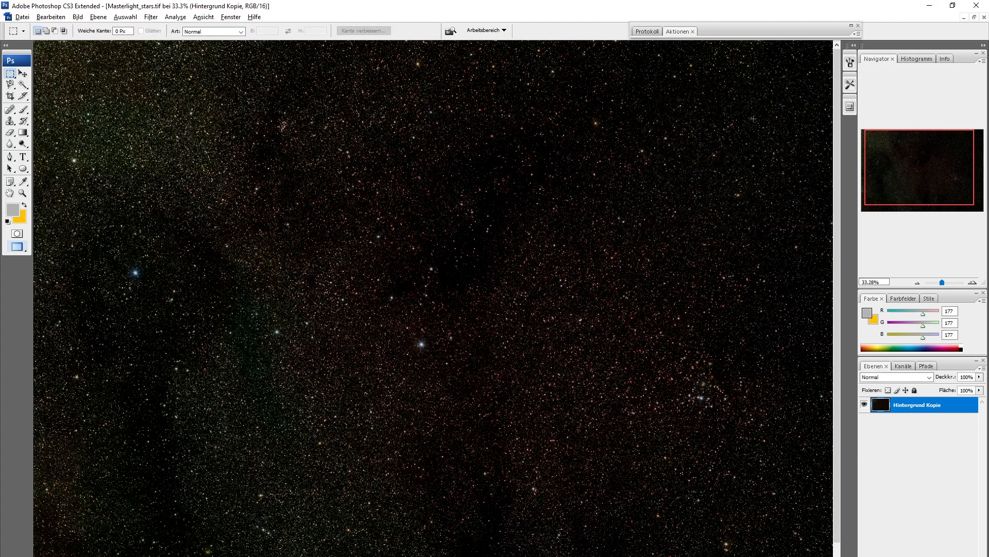
# - Save Masterlight_stars.tif with layers, no image compression and IBM PC byte order, and close the image
pyautogui.click(22, 17)
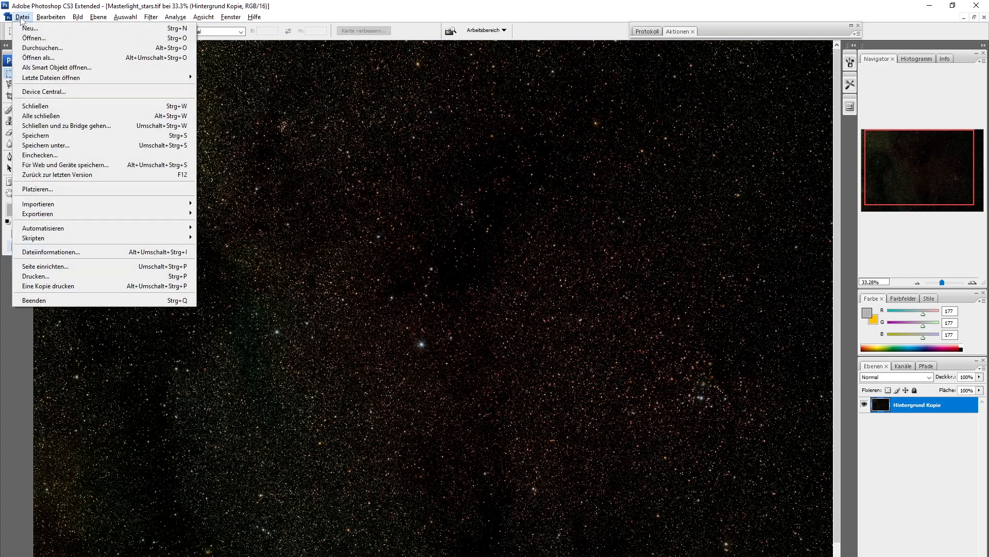
pyautogui.click(35, 136)
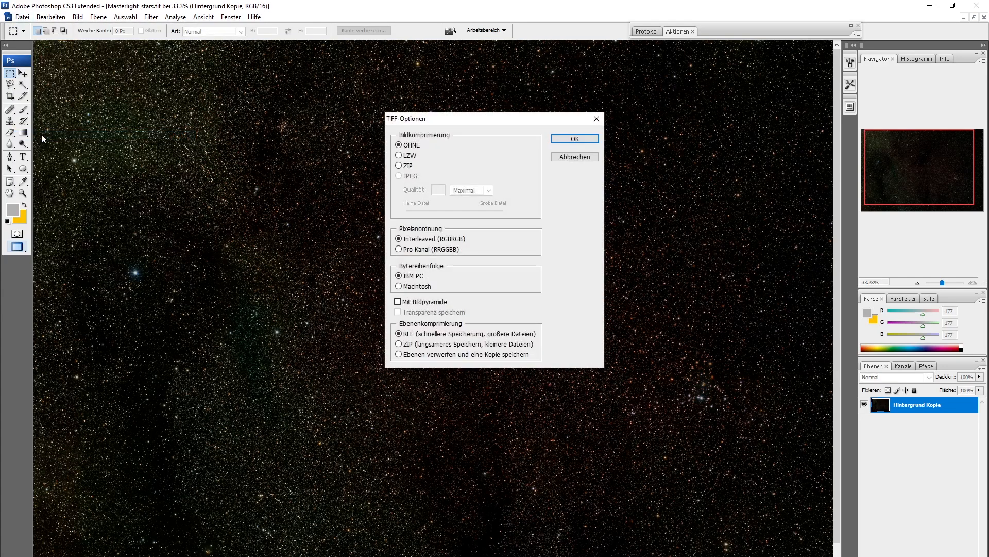
pyautogui.click(582, 141)
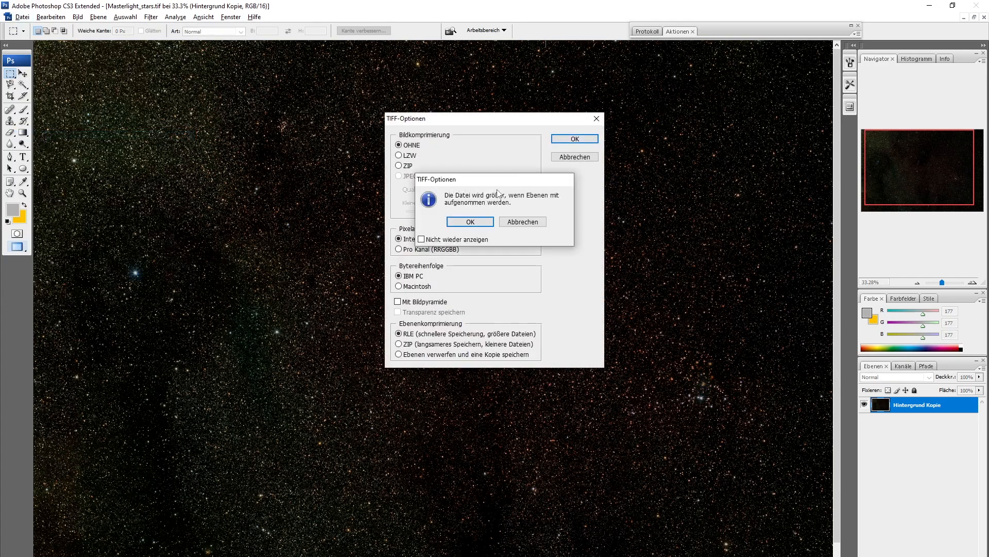
pyautogui.click(481, 222)
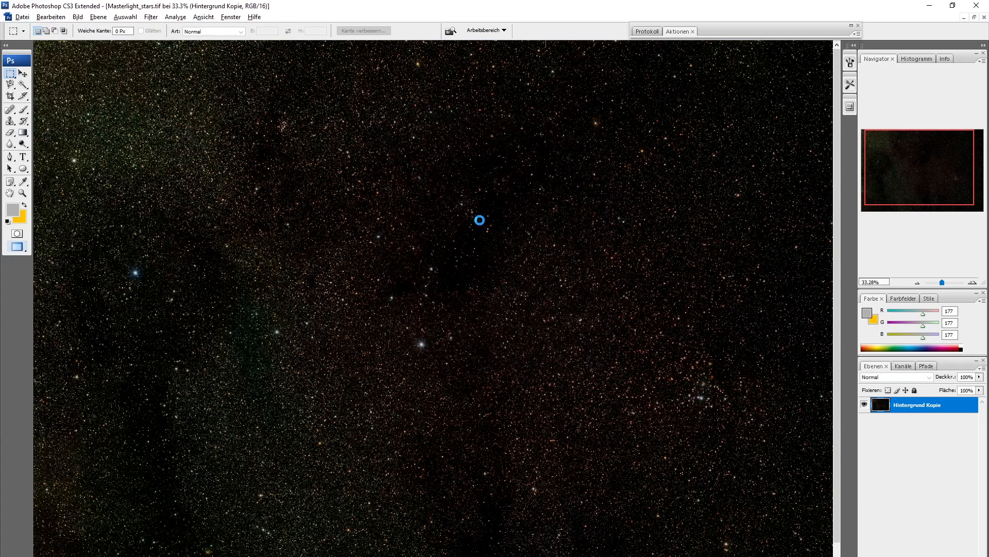
pyautogui.click(968, 17)
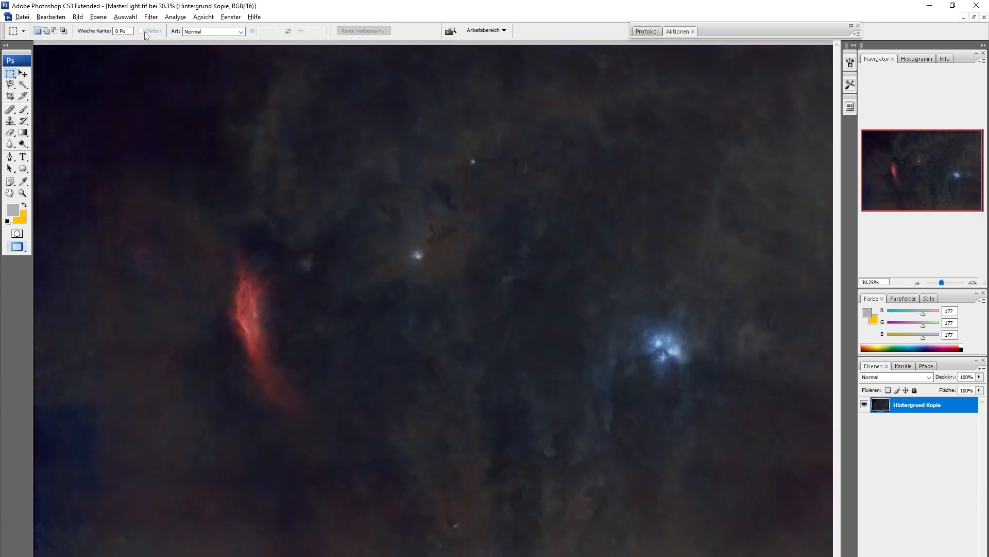
# - Save MasterLight.tif as a layered TIFF with no image compression and RLE layer compression
pyautogui.click(22, 17)
pyautogui.click(50, 136)
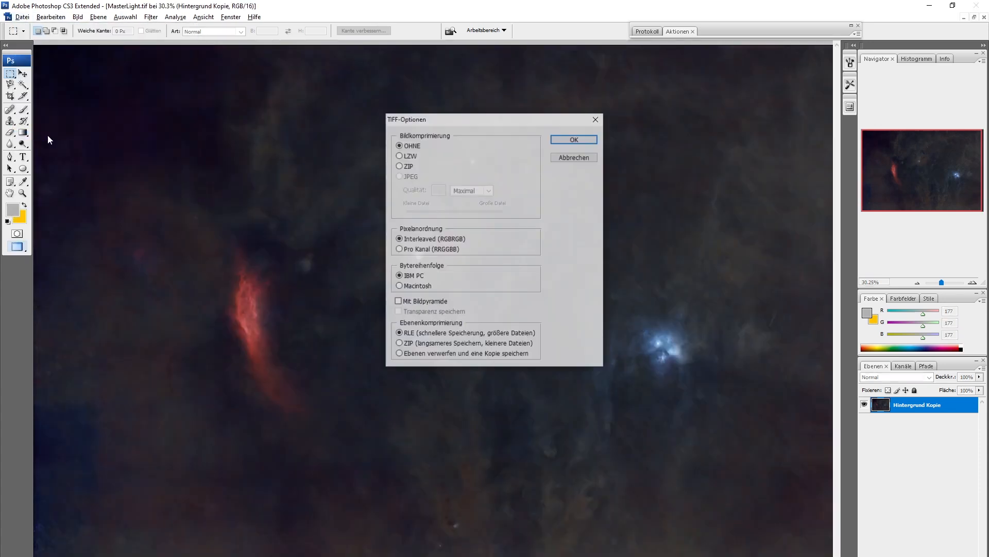
pyautogui.click(570, 141)
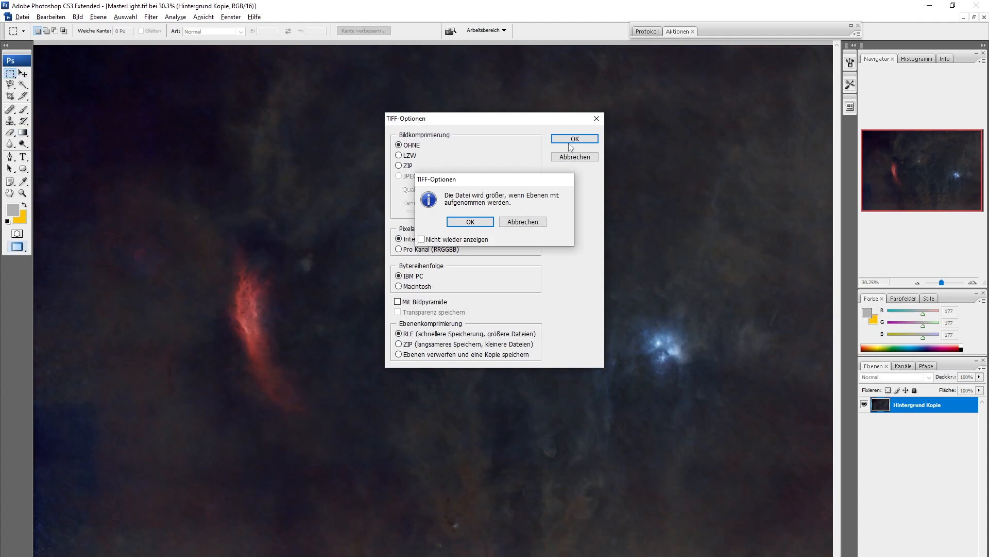
pyautogui.click(468, 222)
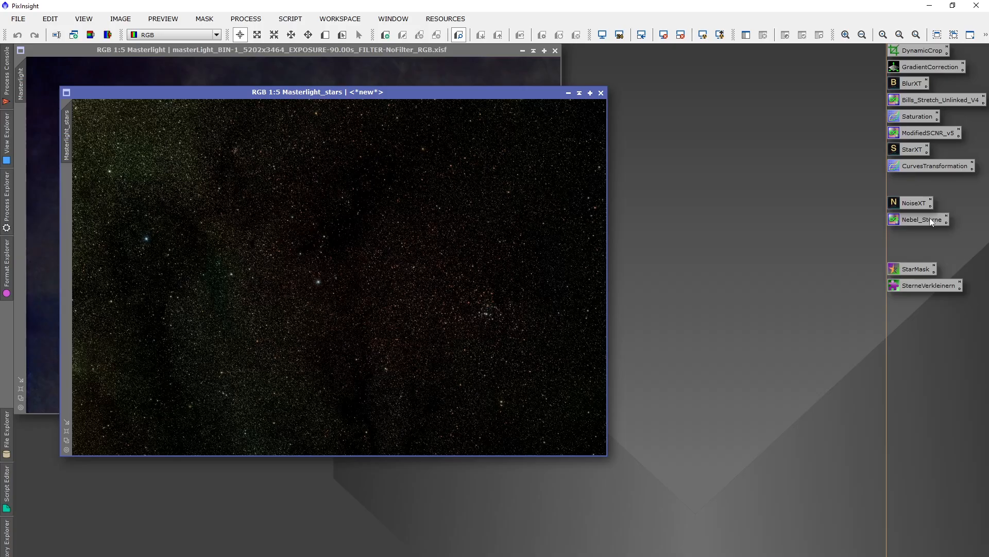
# - Switch to PixInsight, minimise the old Masterlight_stars and Masterlight images, and park the Masterlight icon beside the Masterlight_stars icon
pyautogui.click(568, 93)
pyautogui.click(523, 51)
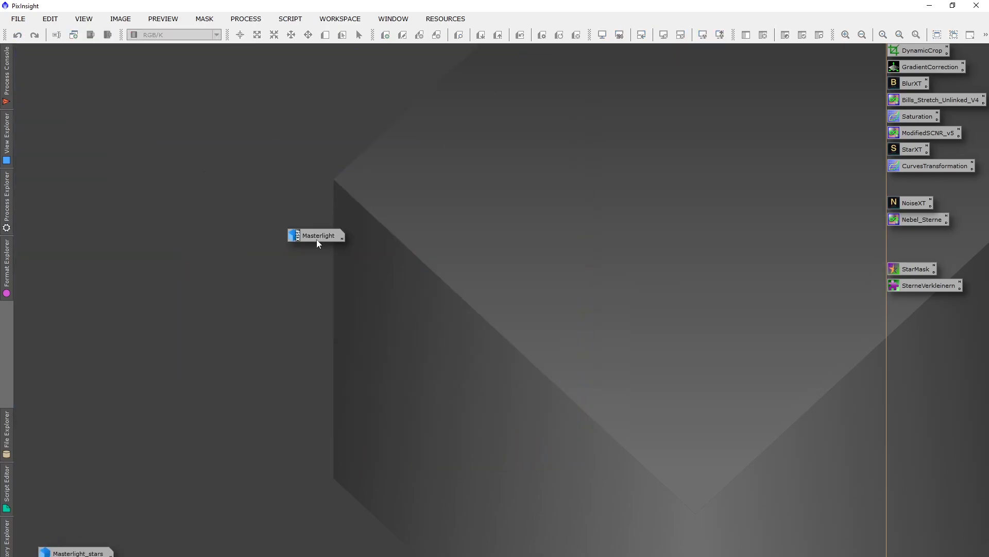
pyautogui.moveTo(312, 227); pyautogui.dragTo(139, 554)
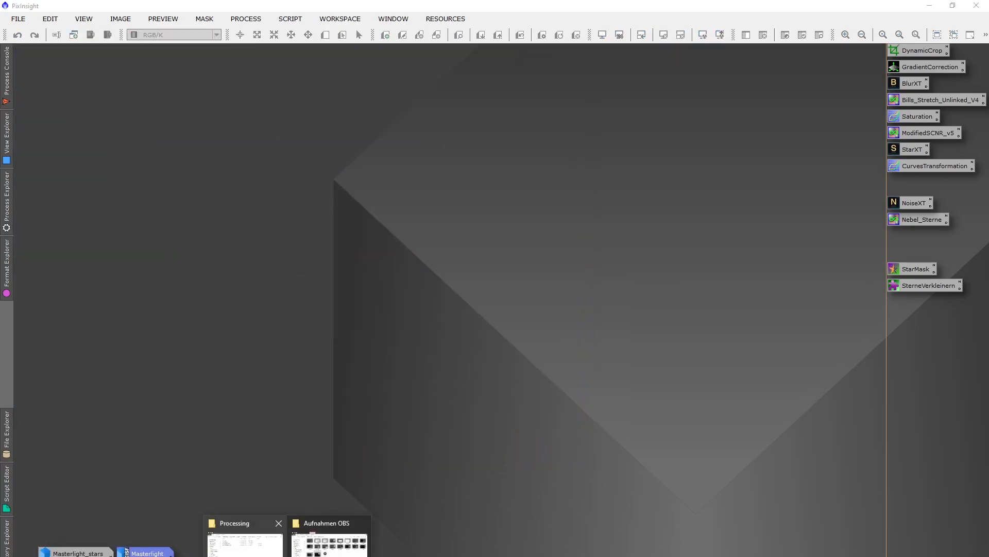
# - Load the edited Masterlight_stars.tif and MasterLight.tif from the Processing folder and arrange the two images next to each other
pyautogui.click(244, 541)
pyautogui.moveTo(204, 192); pyautogui.dragTo(55, 109)
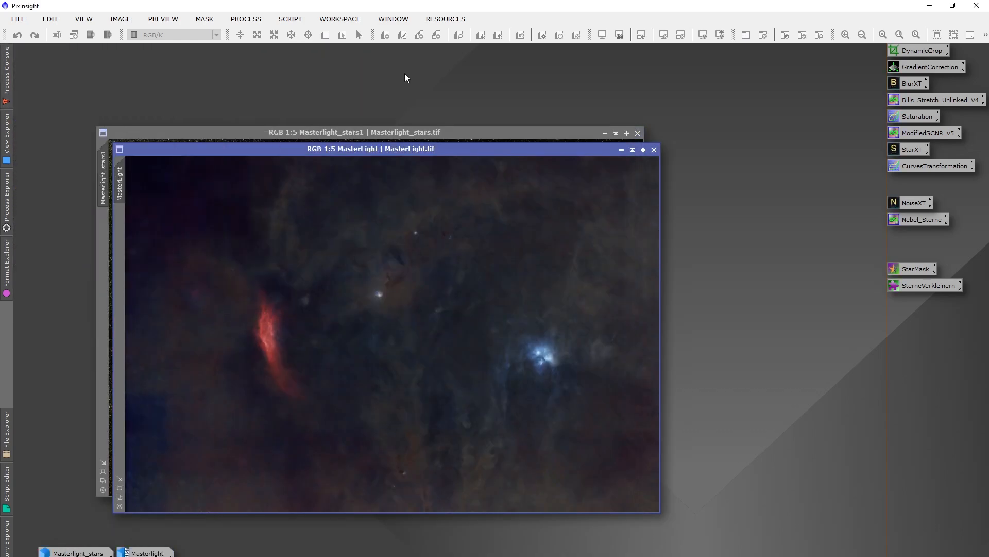
pyautogui.moveTo(469, 148); pyautogui.dragTo(623, 149)
pyautogui.moveTo(534, 159); pyautogui.dragTo(258, 157)
pyautogui.moveTo(339, 131); pyautogui.dragTo(603, 96)
pyautogui.moveTo(289, 152); pyautogui.dragTo(266, 96)
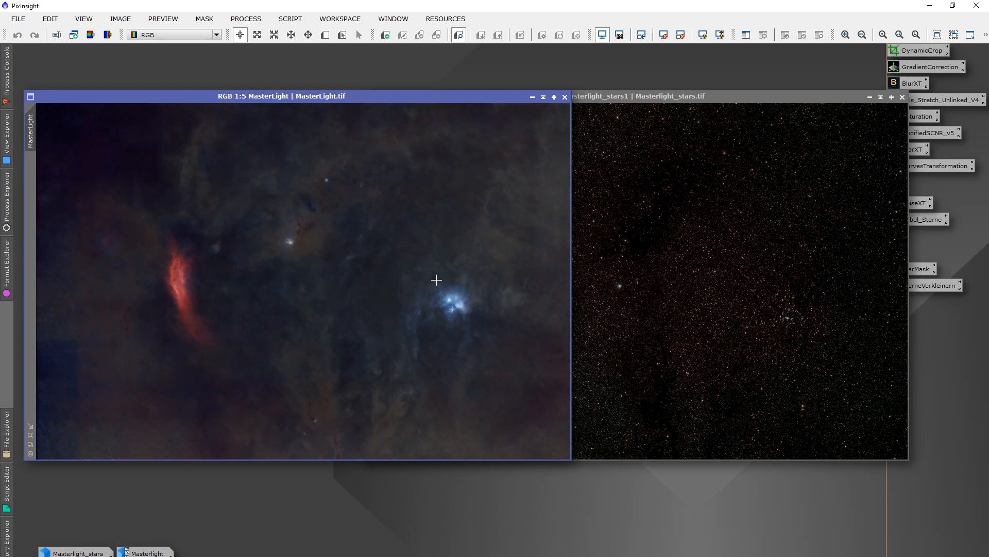
pyautogui.moveTo(781, 100); pyautogui.dragTo(739, 97)
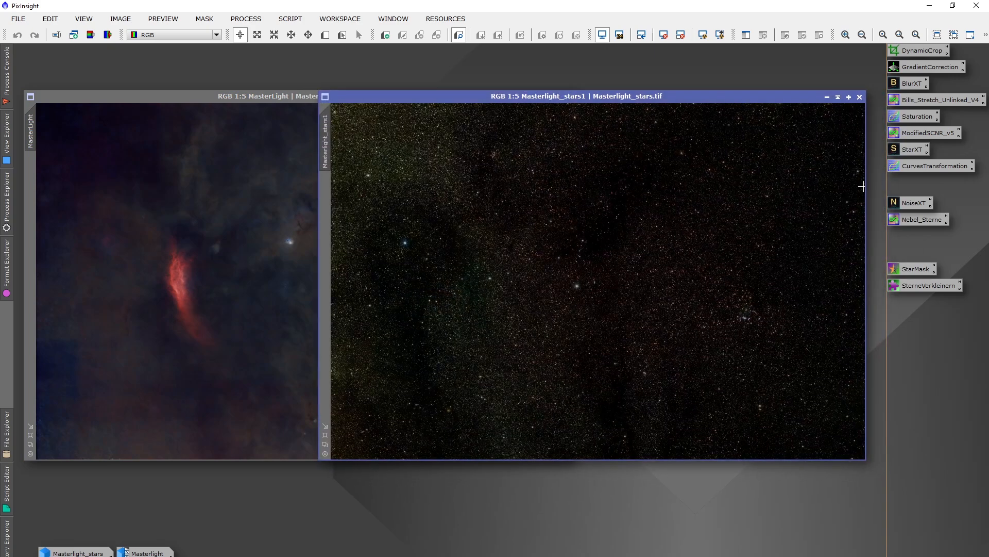
# - Combine nebula and stars into a new image with the Nebel_Sterne PixelMath process, using the expression Masterlight + Masterlight_stars1
pyautogui.doubleClick(917, 222)
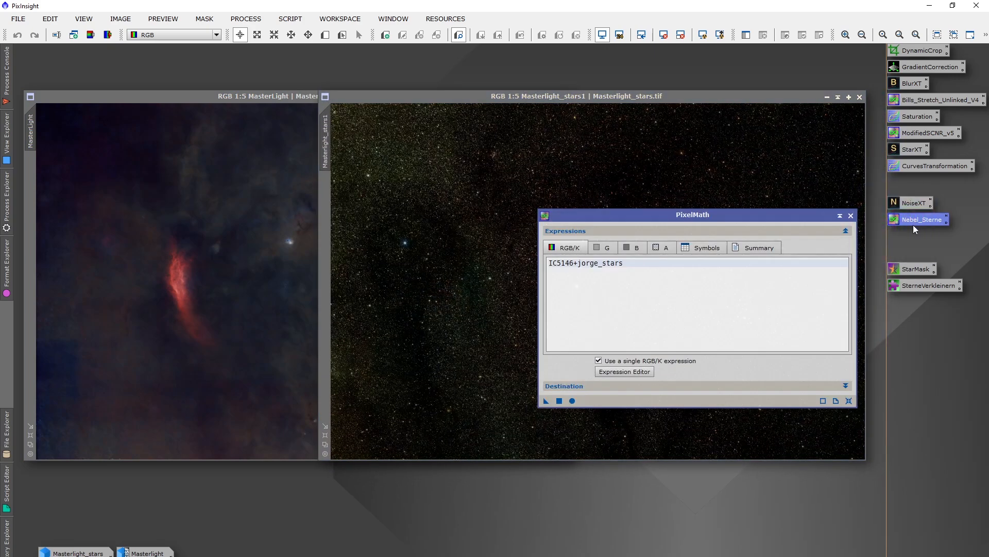
pyautogui.moveTo(654, 260); pyautogui.dragTo(536, 260)
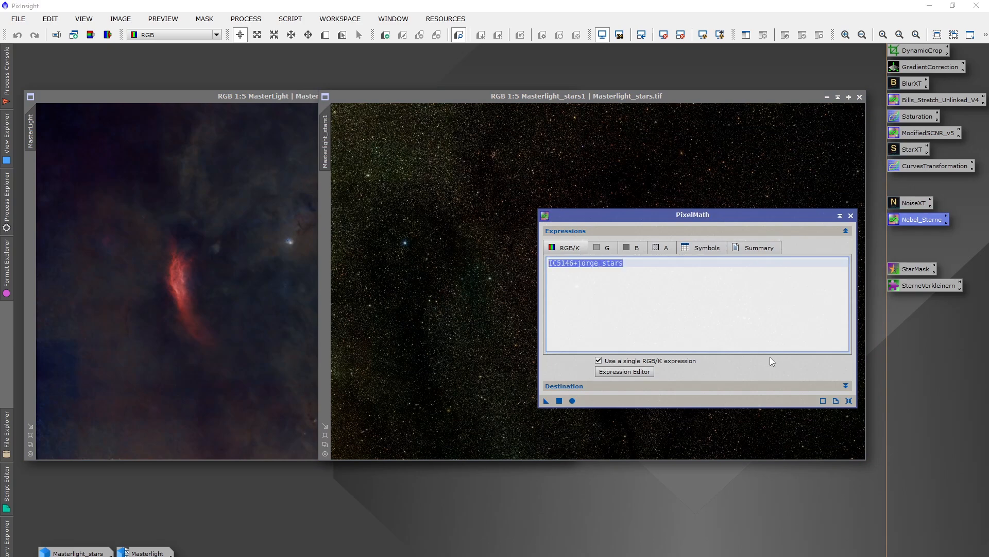
pyautogui.press('Delete')
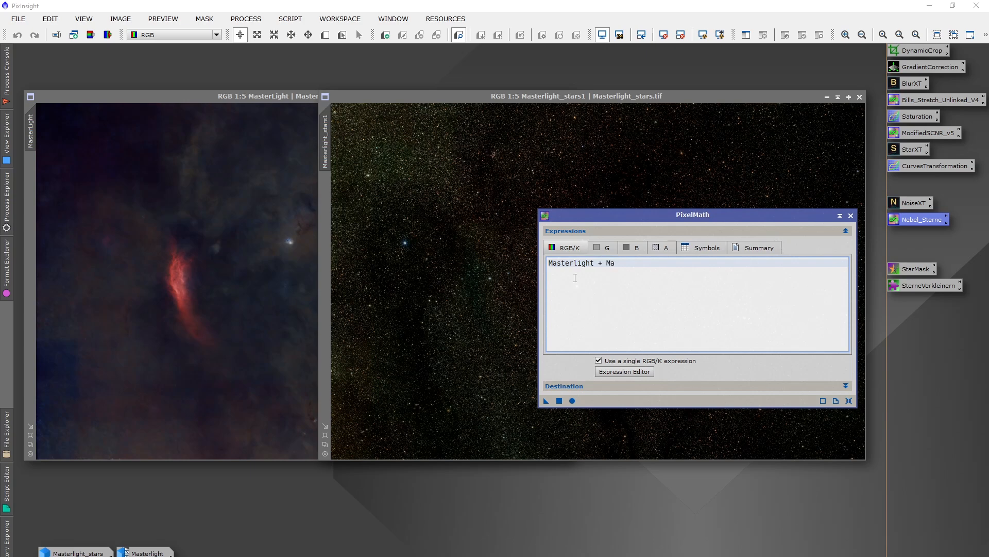
pyautogui.write('ght')
pyautogui.write('1')
pyautogui.click(560, 386)
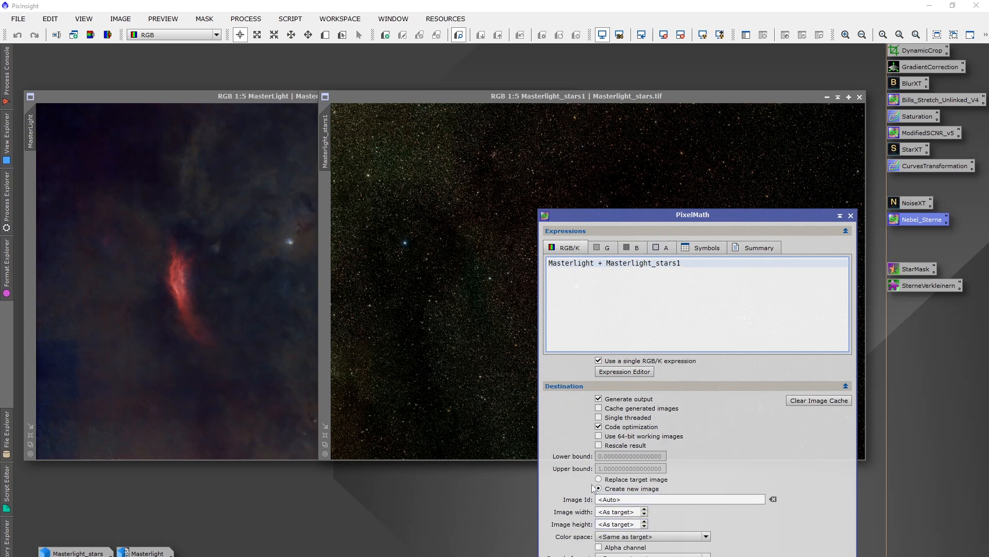
pyautogui.click(588, 387)
pyautogui.click(572, 401)
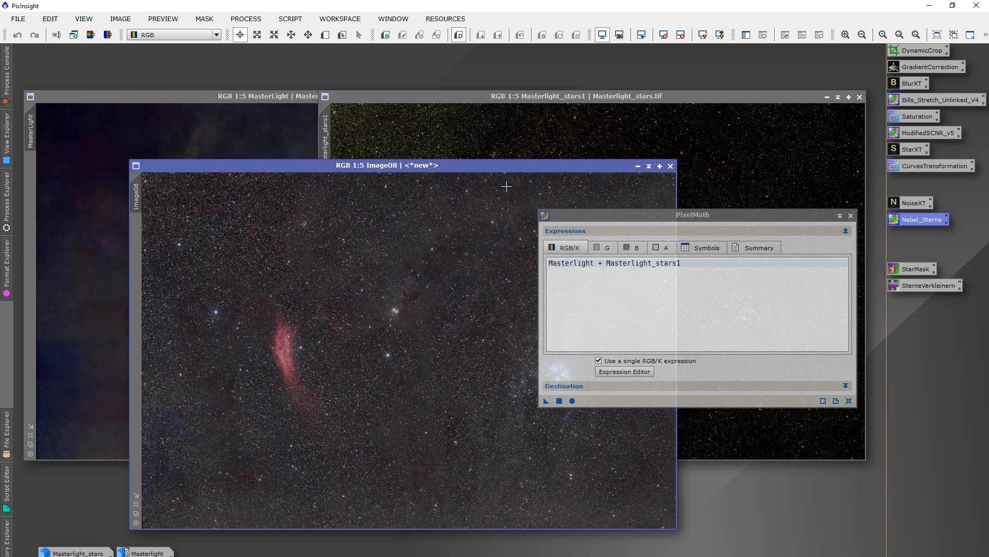
# - Minimise and park the MasterLight and Masterlight_stars1 images, close PixelMath, and move the combined image to the workspace's upper corner
pyautogui.click(827, 97)
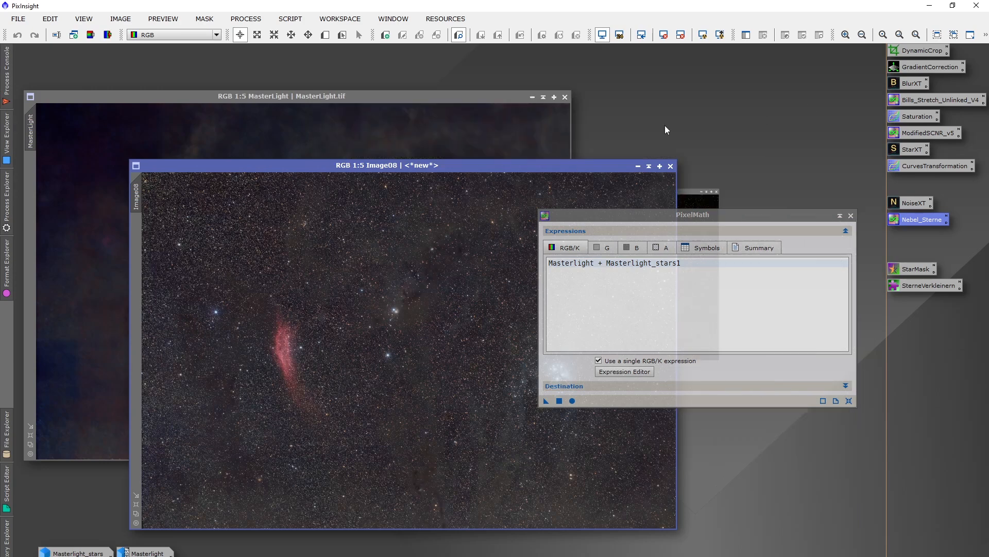
pyautogui.click(523, 112)
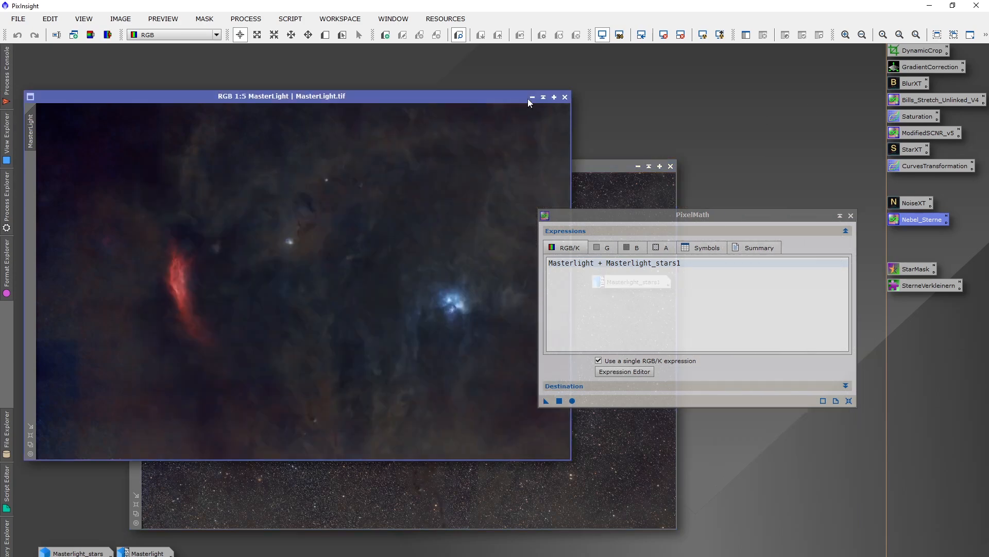
pyautogui.click(530, 97)
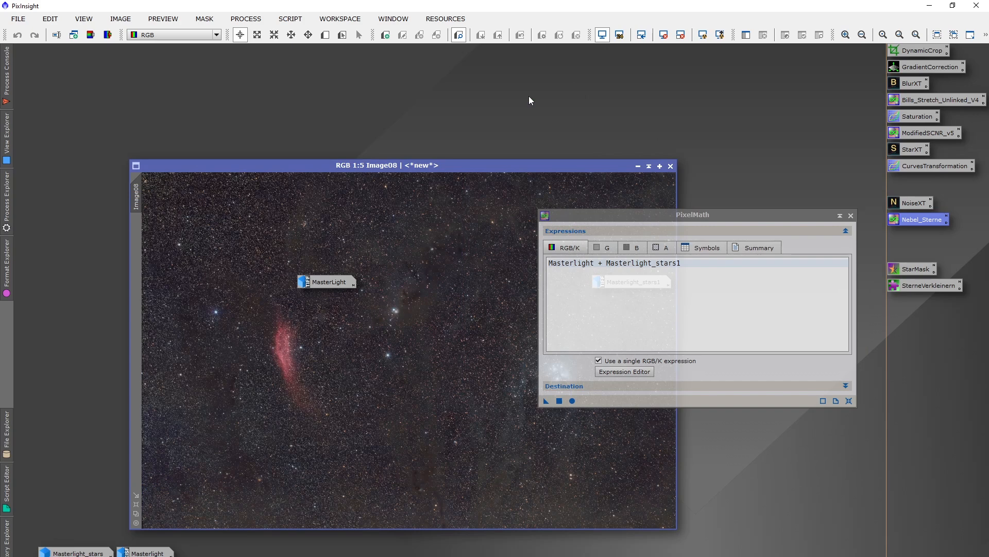
pyautogui.moveTo(334, 281); pyautogui.dragTo(264, 544)
pyautogui.click(849, 216)
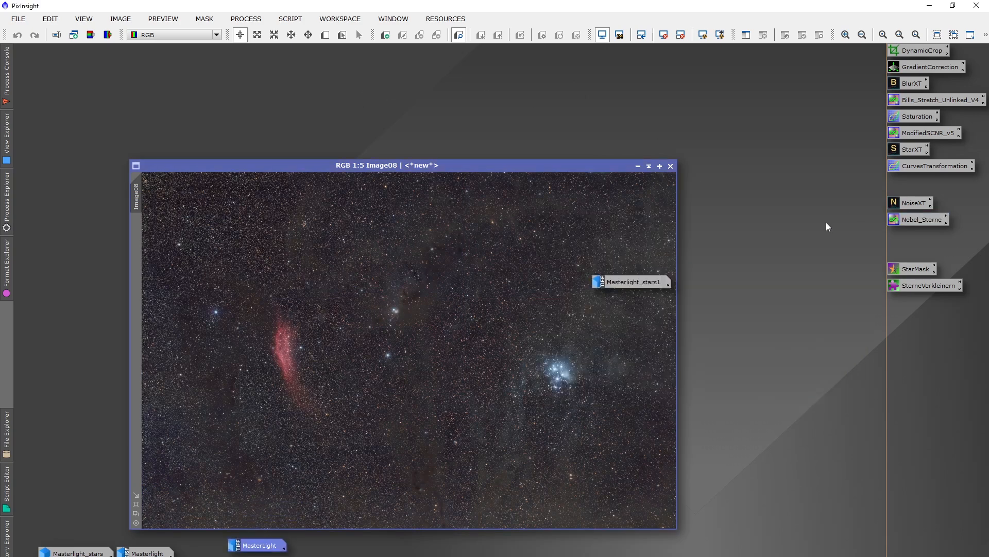
pyautogui.moveTo(622, 285); pyautogui.dragTo(379, 552)
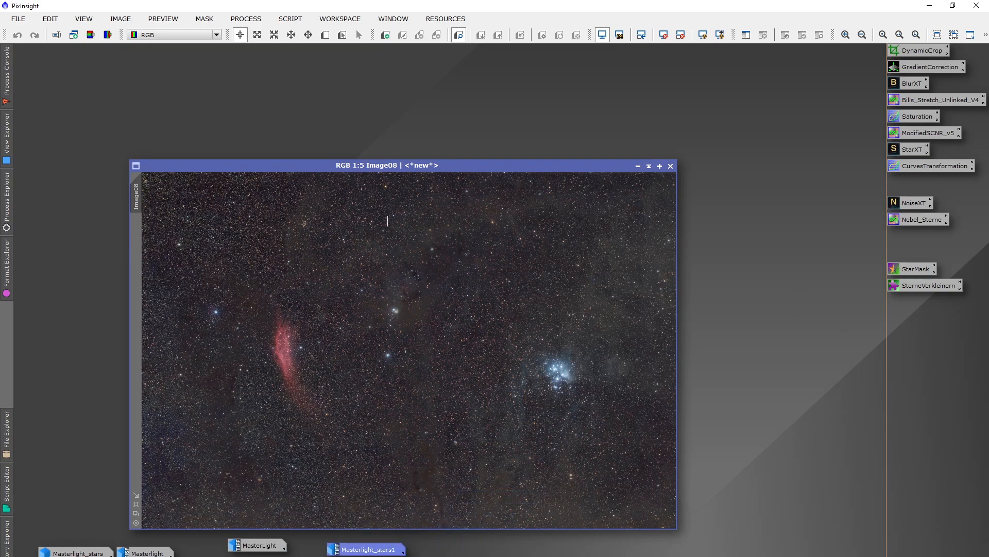
pyautogui.moveTo(407, 166); pyautogui.dragTo(291, 50)
# - Examine the stars and nebulae of the combined image at closer range and as a whole
pyautogui.scroll(3, 288, 285)
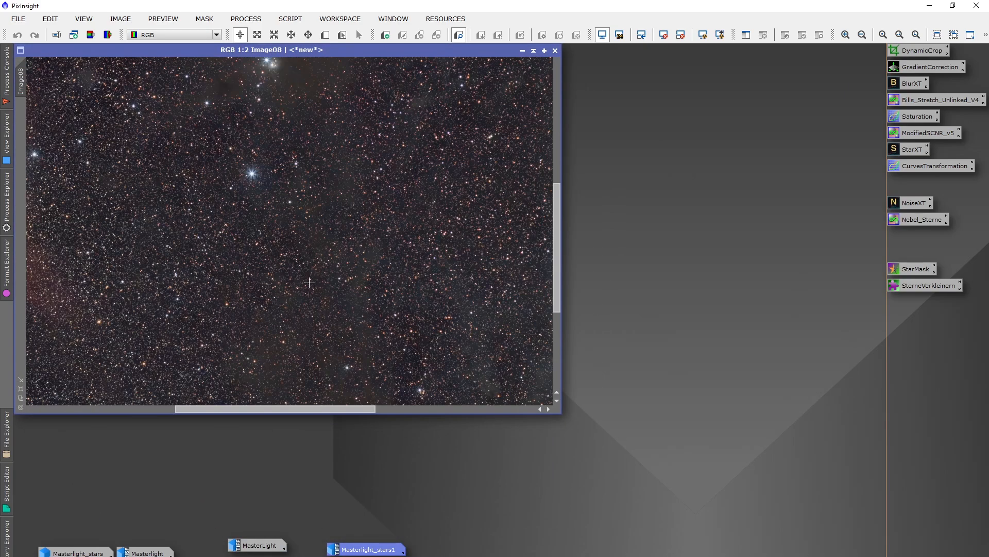
pyautogui.scroll(-3, 322, 279)
pyautogui.scroll(4, 126, 240)
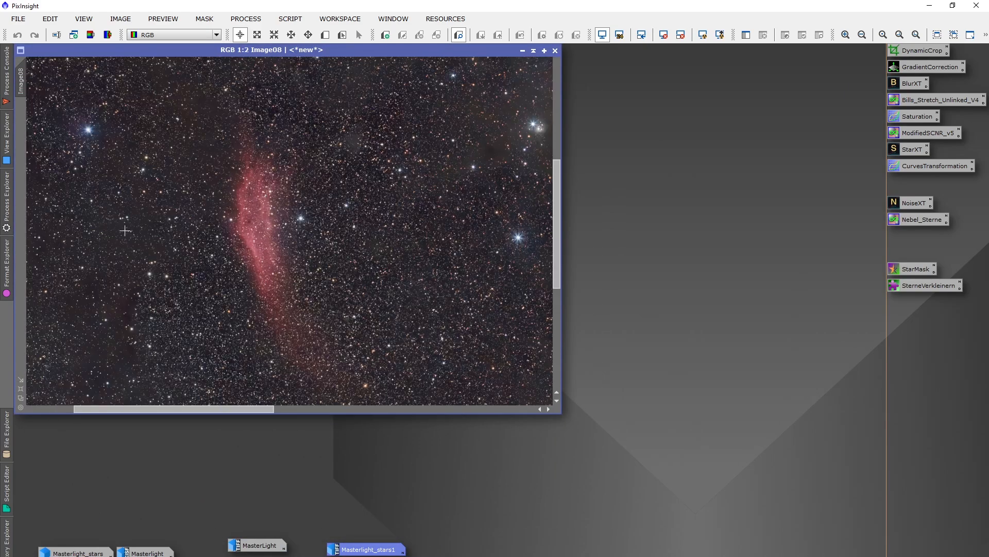
pyautogui.scroll(-1, 390, 235)
pyautogui.scroll(-3, 390, 234)
pyautogui.scroll(4, 492, 265)
pyautogui.scroll(-4, 389, 232)
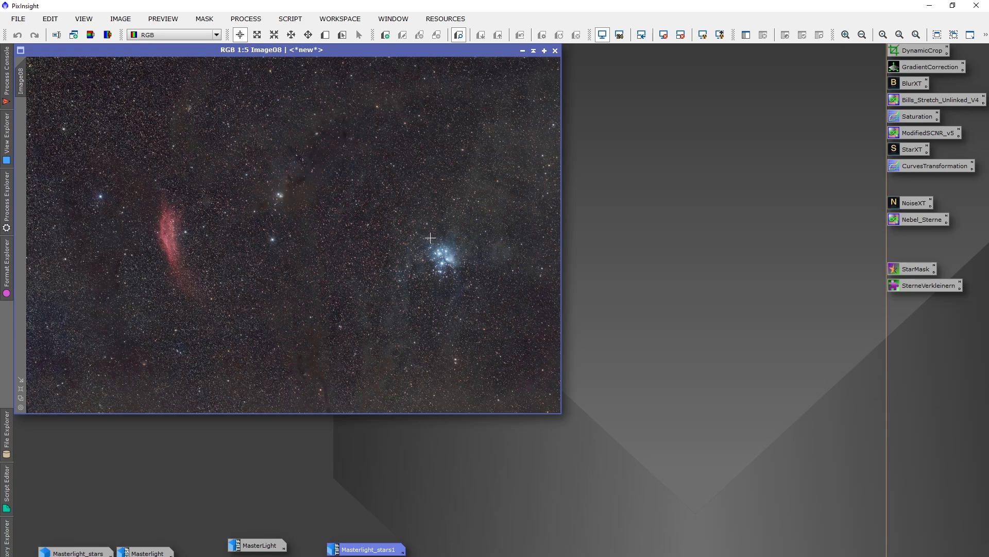
pyautogui.scroll(2, 103, 204)
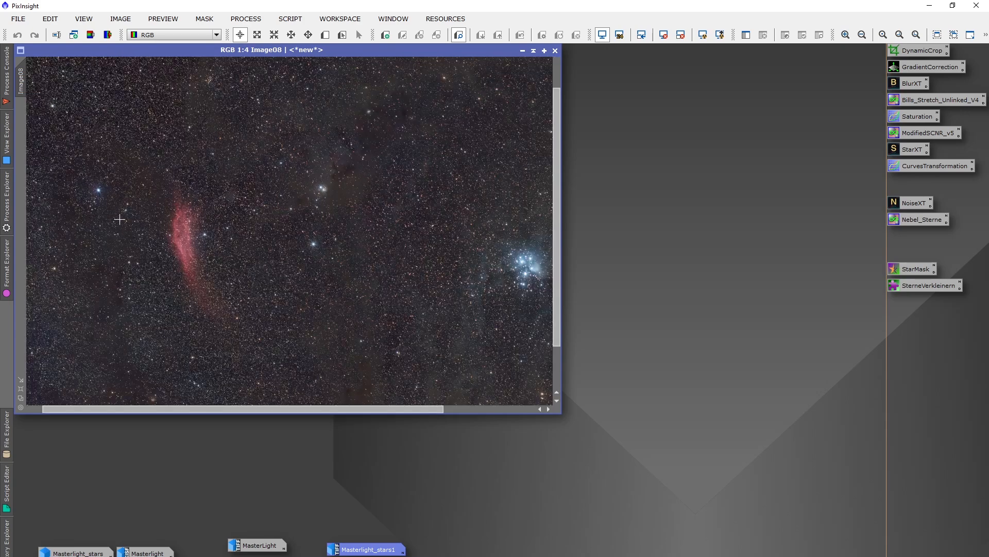
pyautogui.scroll(-2, 196, 192)
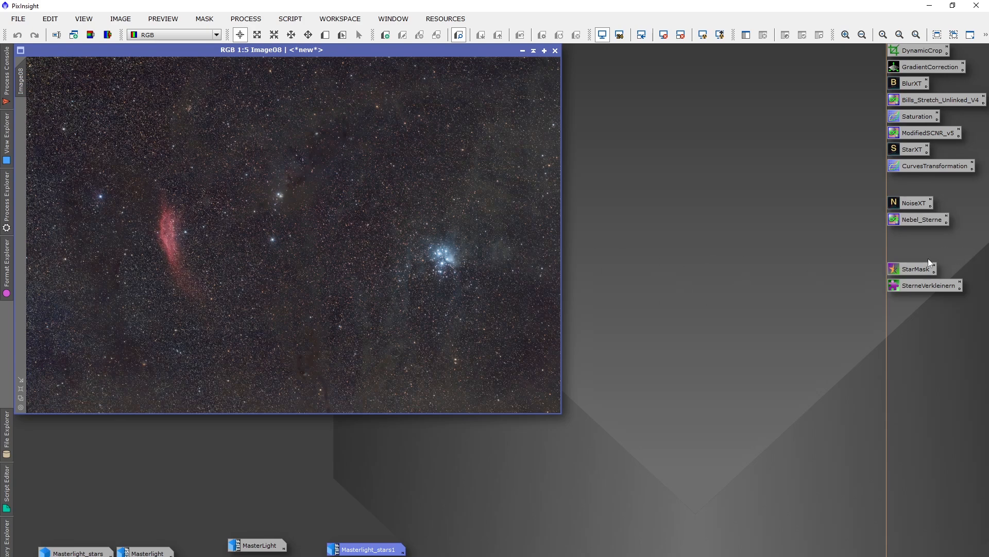
# - Generate a star mask from the combined image with StarMask, using noise threshold 0.10, scale 5 and smoothness 16
pyautogui.doubleClick(909, 267)
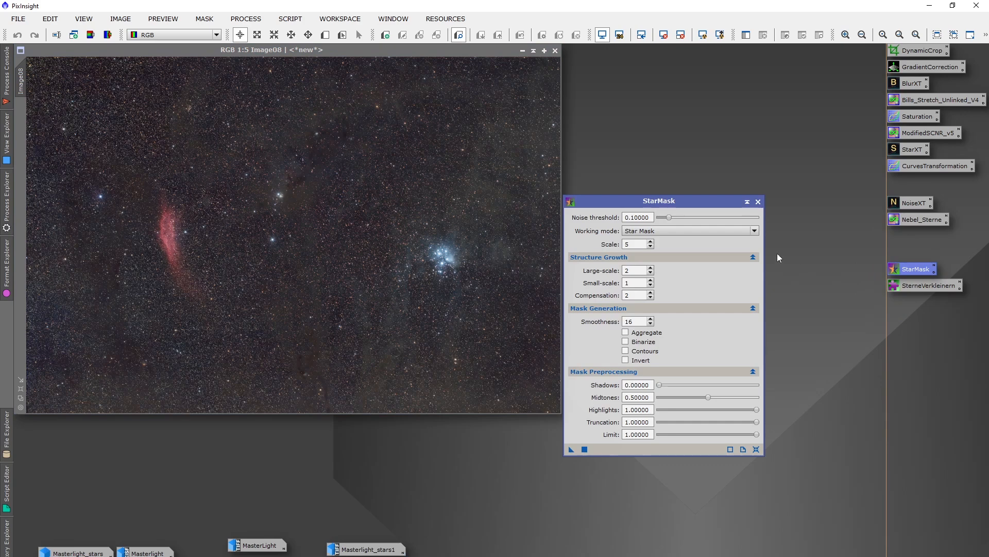
pyautogui.doubleClick(632, 246)
pyautogui.moveTo(570, 450); pyautogui.dragTo(397, 295)
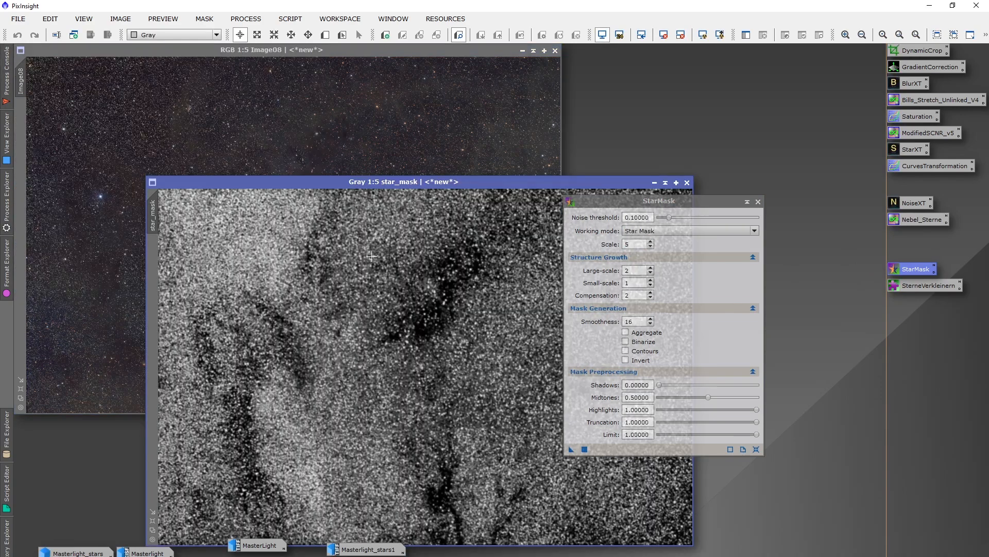
# - Assign star_mask as the mask of Image08, close StarMask, park the minimised mask, and hide the red mask overlay
pyautogui.moveTo(153, 211); pyautogui.dragTo(20, 117)
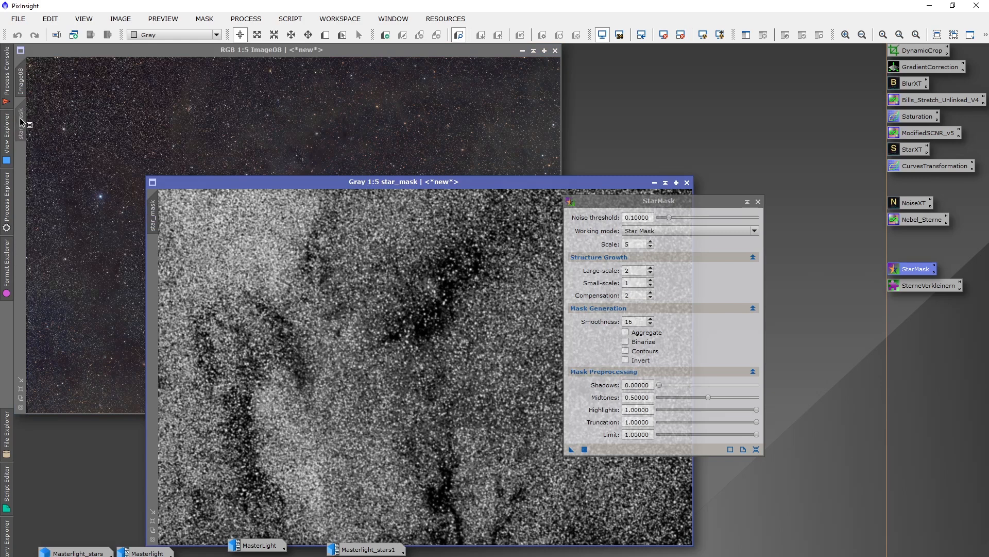
pyautogui.click(759, 201)
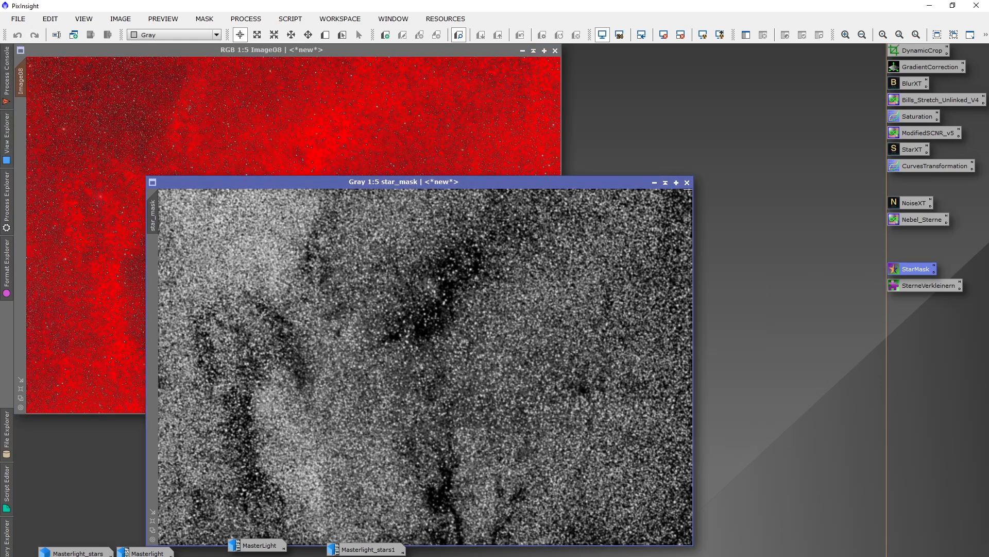
pyautogui.click(654, 183)
pyautogui.moveTo(447, 368); pyautogui.dragTo(460, 555)
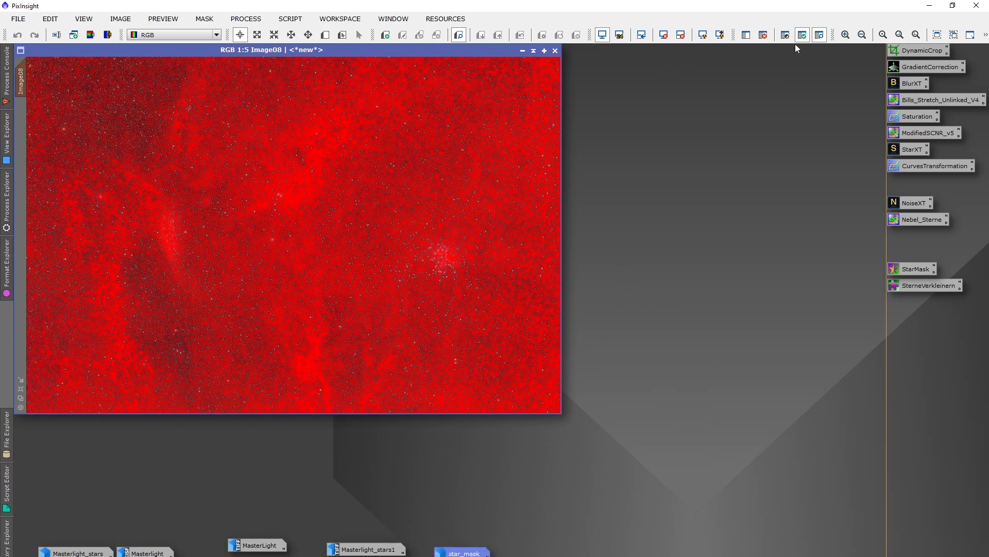
pyautogui.click(819, 35)
pyautogui.moveTo(23, 78)
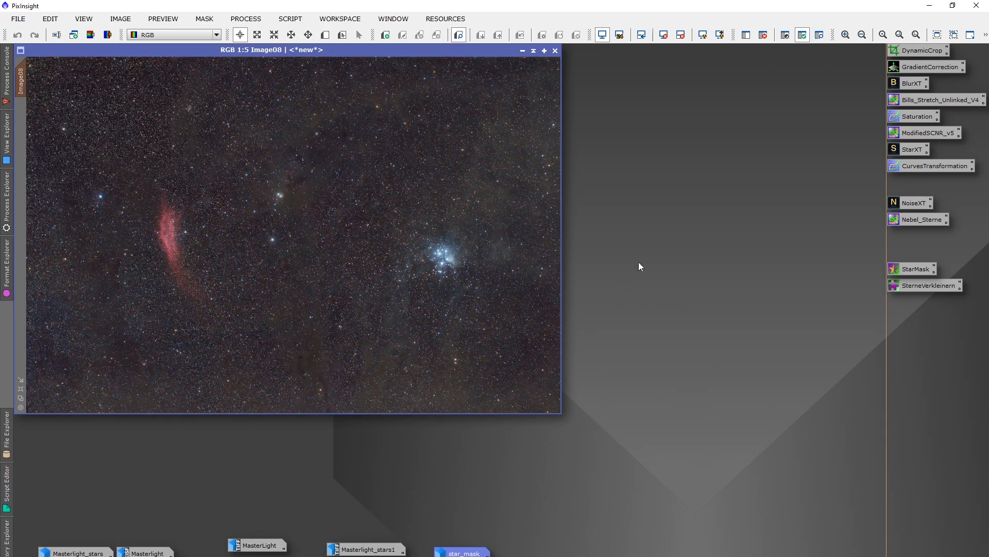
# - Shrink the stars in Image08 with the SterneVerkleinern erosion, 2 iterations, amount 0.30 and a circular size 5 element, and compare before and after
pyautogui.doubleClick(920, 285)
pyautogui.moveTo(794, 377); pyautogui.dragTo(736, 179)
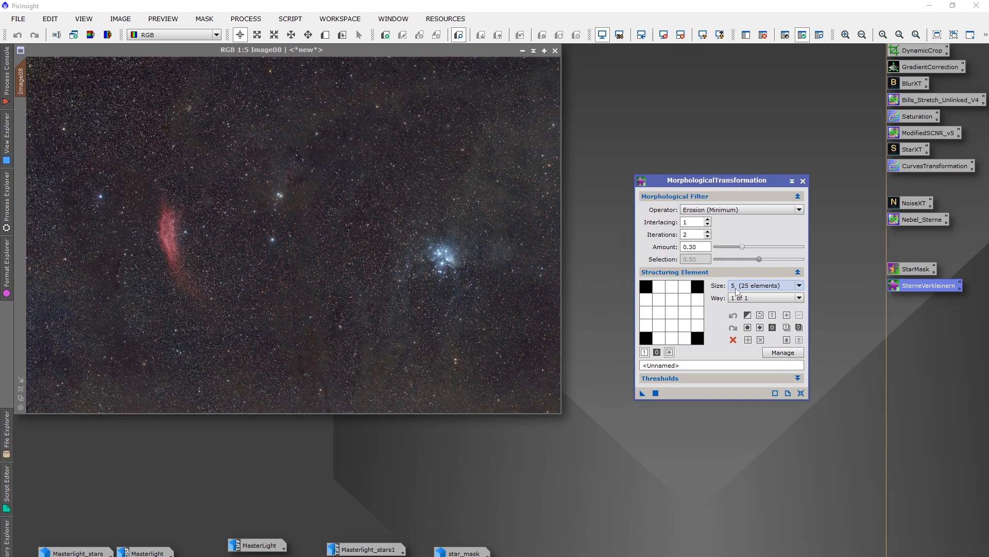
pyautogui.click(749, 329)
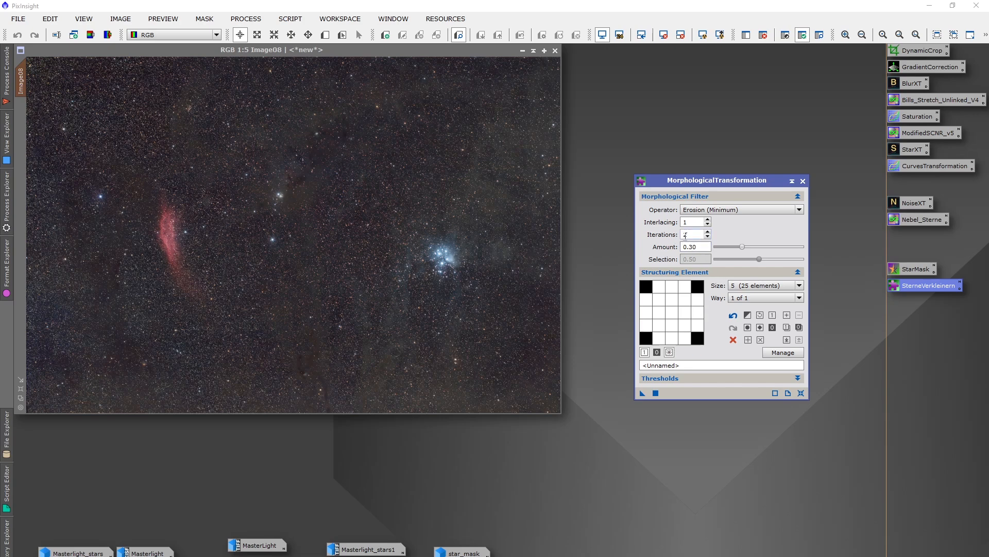
pyautogui.click(643, 393)
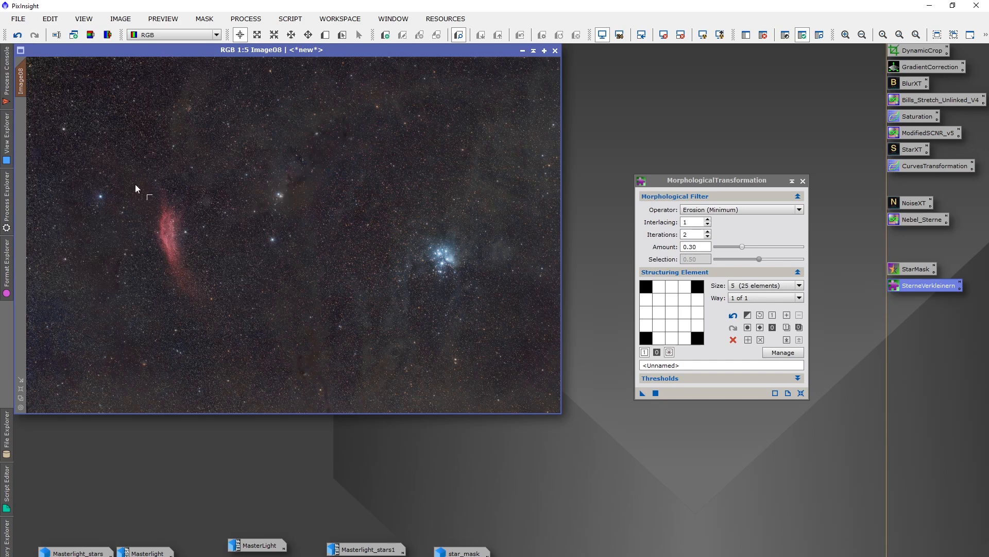
pyautogui.click(17, 37)
pyautogui.click(34, 37)
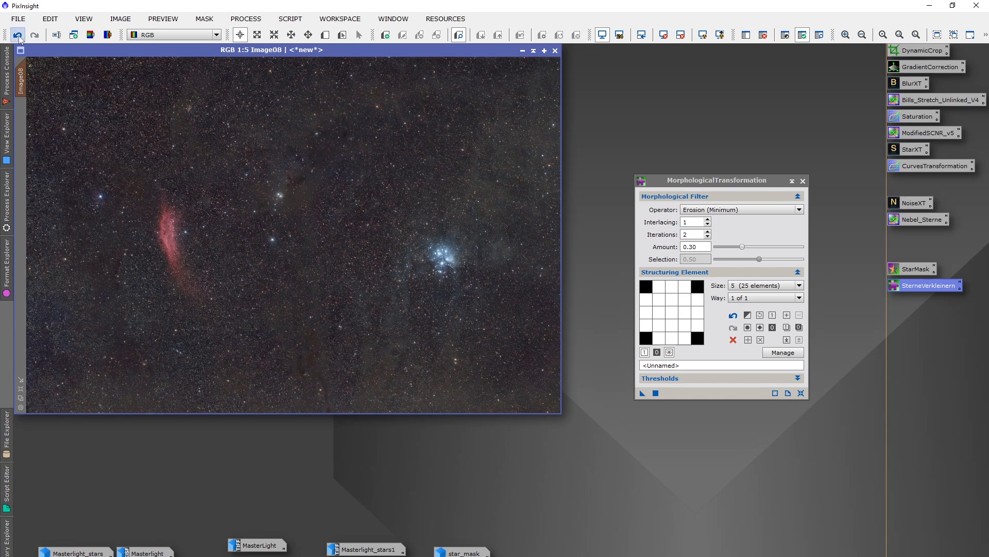